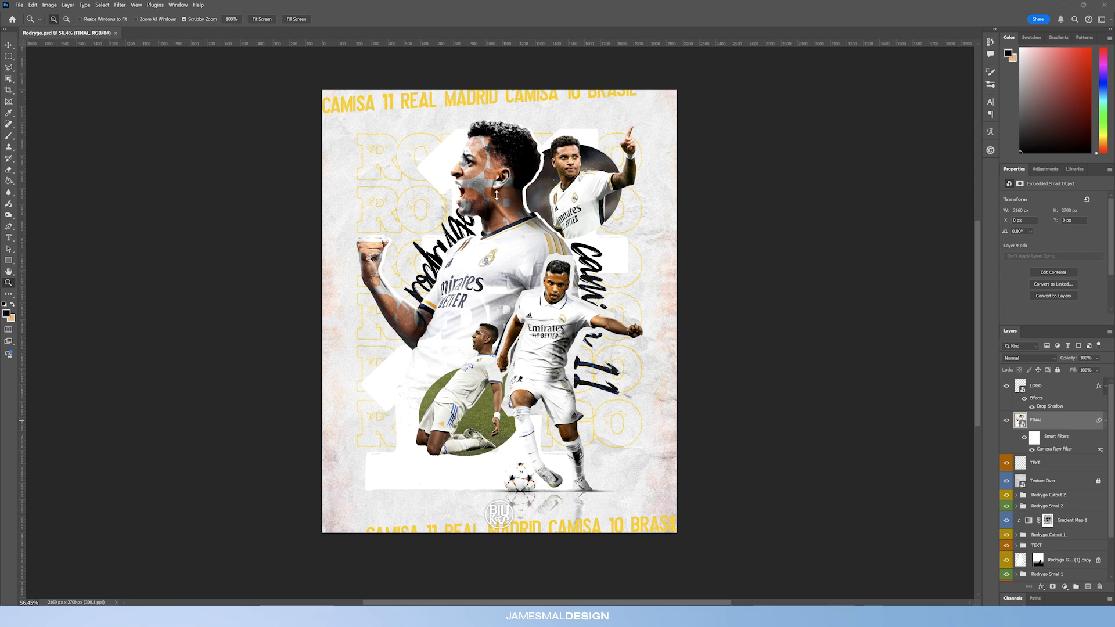
Step: Examine the overall composition of the original Rodrygo poster, including the repeated background lettering, player cutouts and footer text
key(ctrl+0)
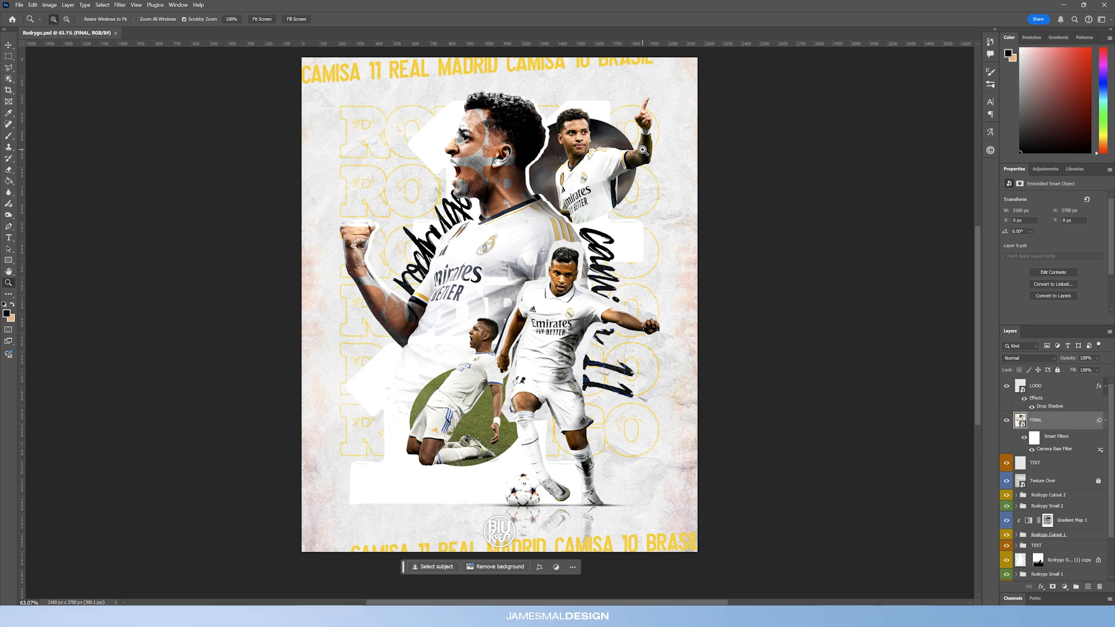
drag(430, 369, 462, 322)
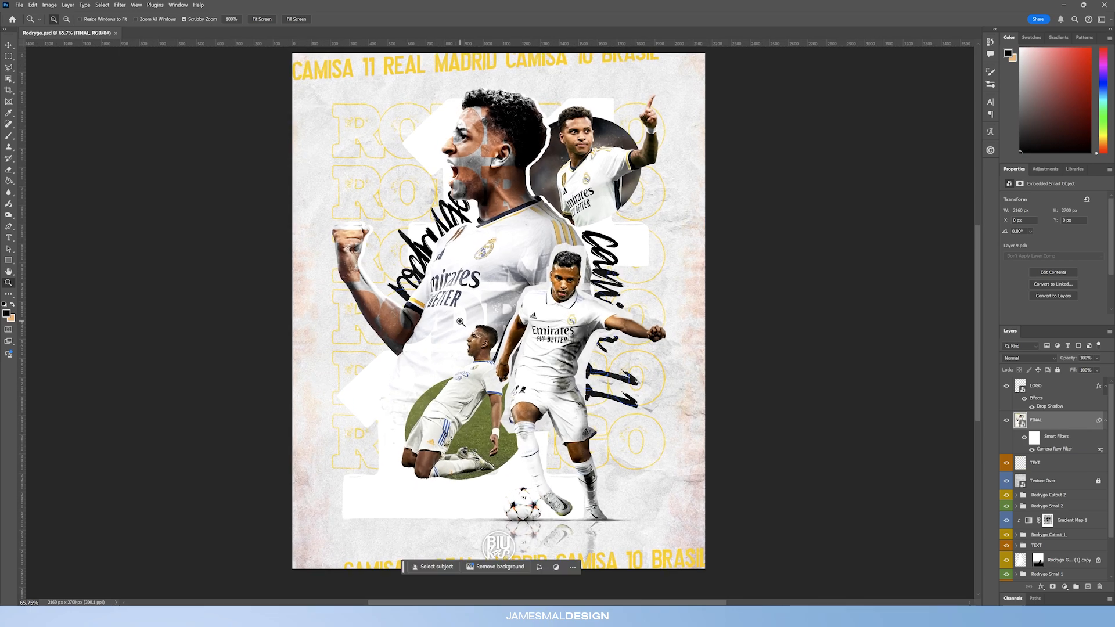
drag(478, 153, 469, 154)
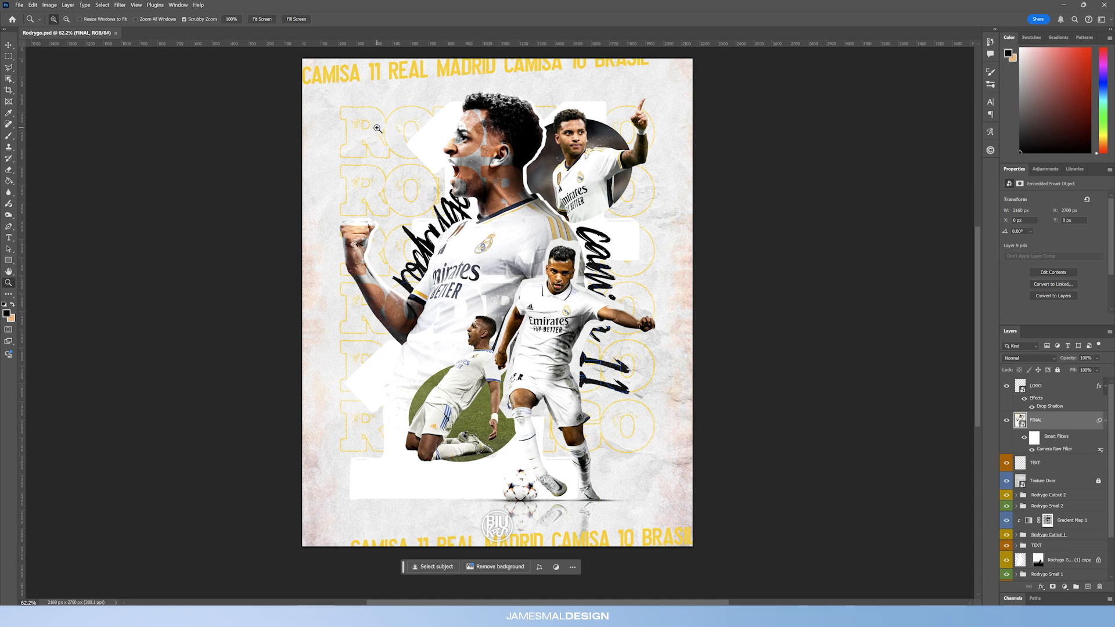
drag(511, 163, 497, 173)
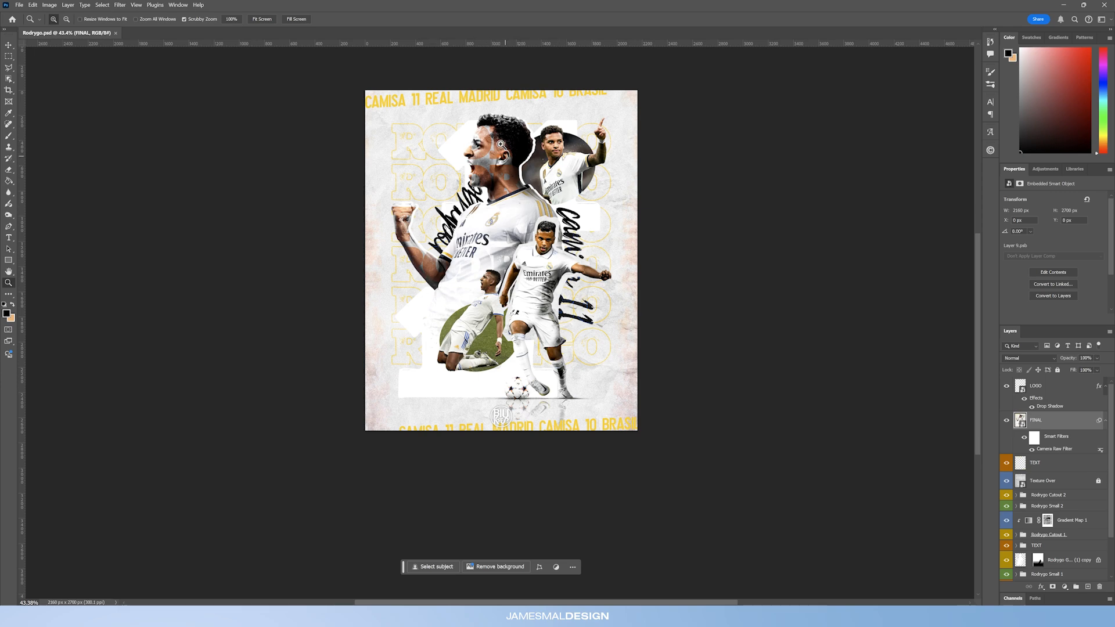
drag(541, 286, 545, 285)
mouse_move(503, 140)
mouse_down()
mouse_move(536, 133)
mouse_move(518, 151)
mouse_up()
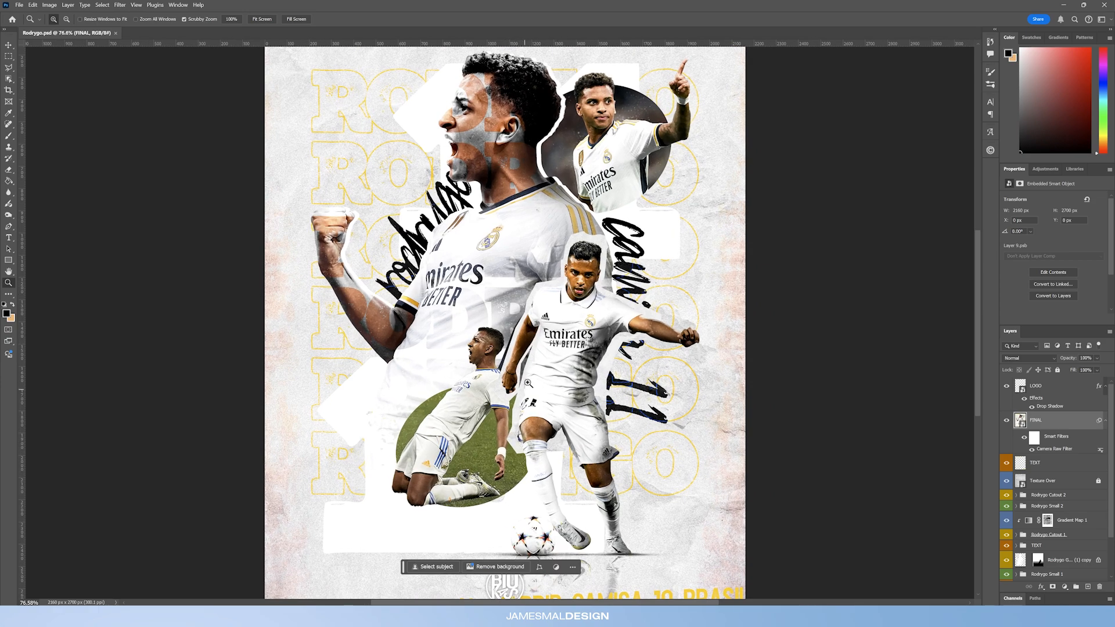
drag(524, 242, 498, 281)
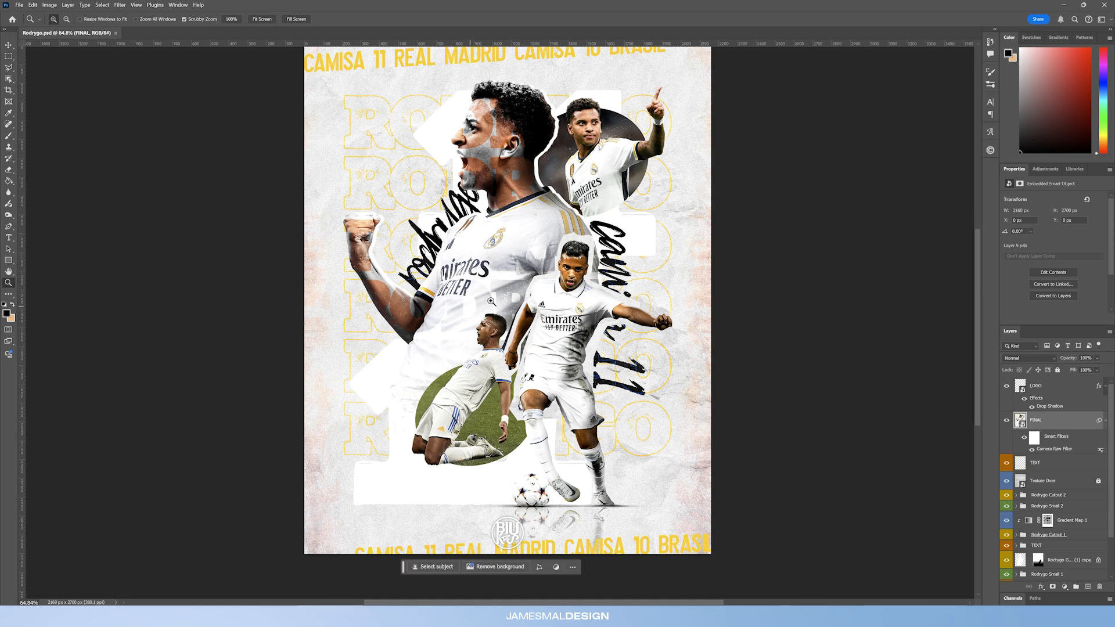
drag(520, 281, 509, 281)
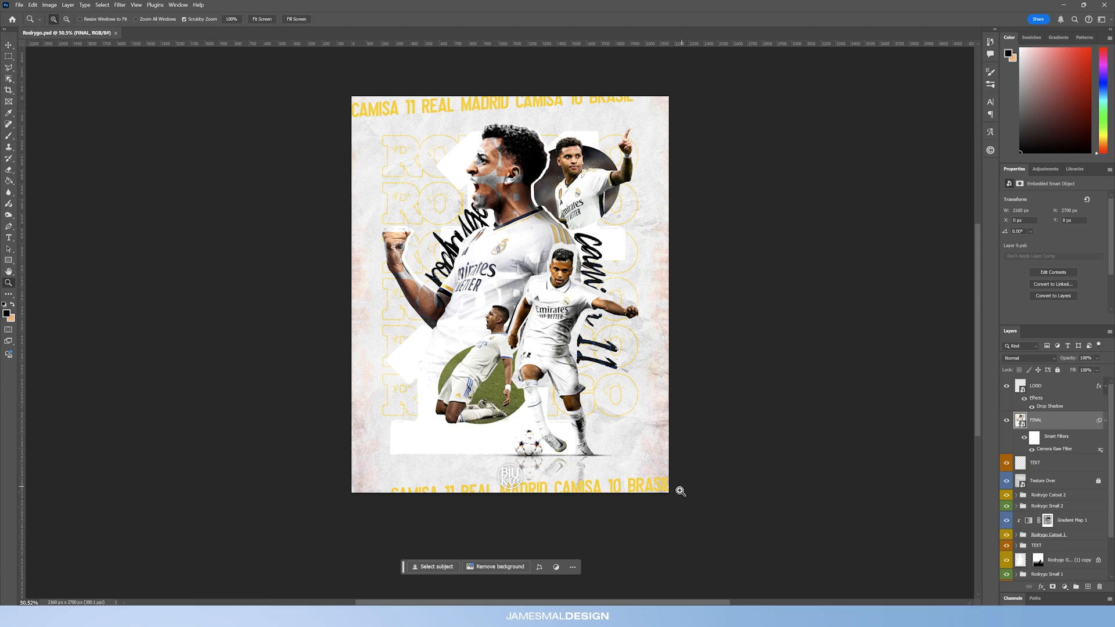
drag(568, 471, 580, 457)
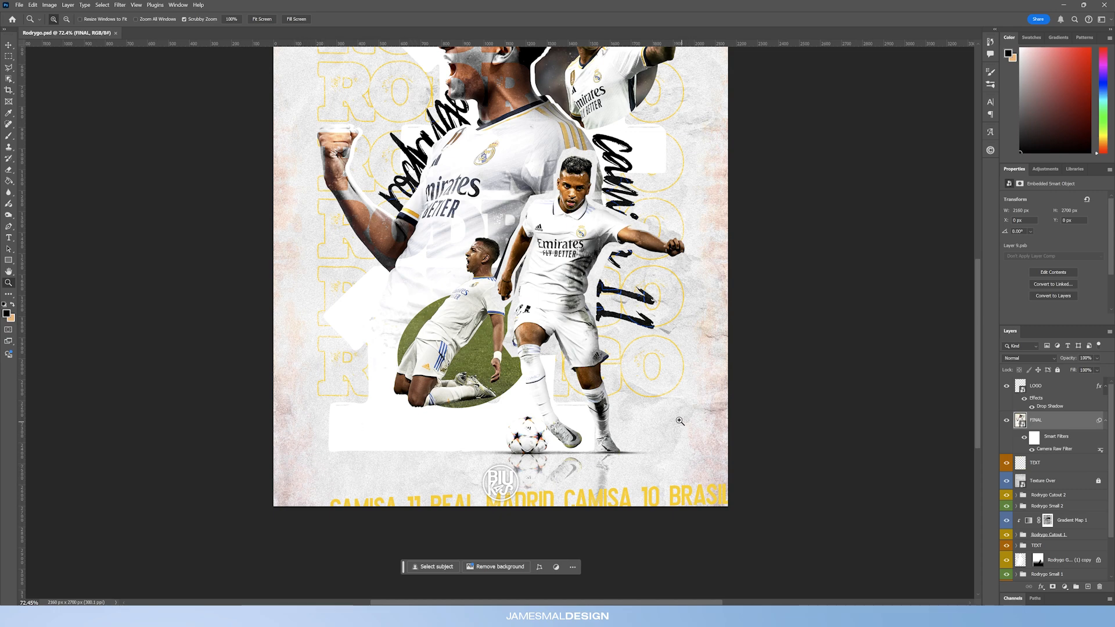
drag(680, 421, 662, 413)
drag(602, 343, 593, 338)
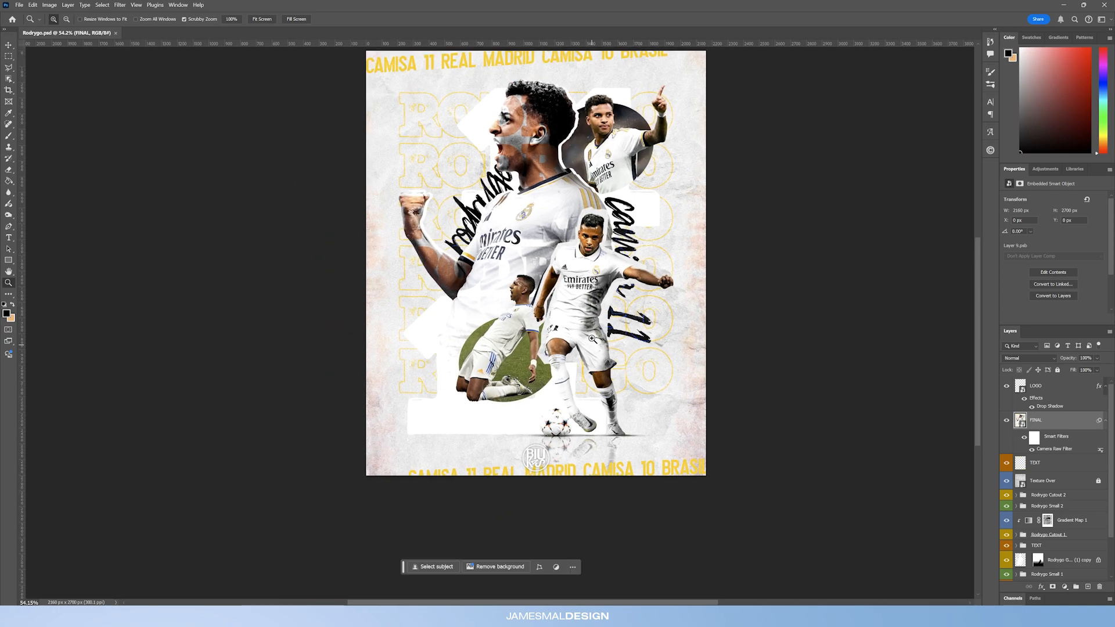
Step: Inspect the original poster's player cutouts, circular photos and face texture up close, and check them against the whole layout
scroll(586, 323, up, 2)
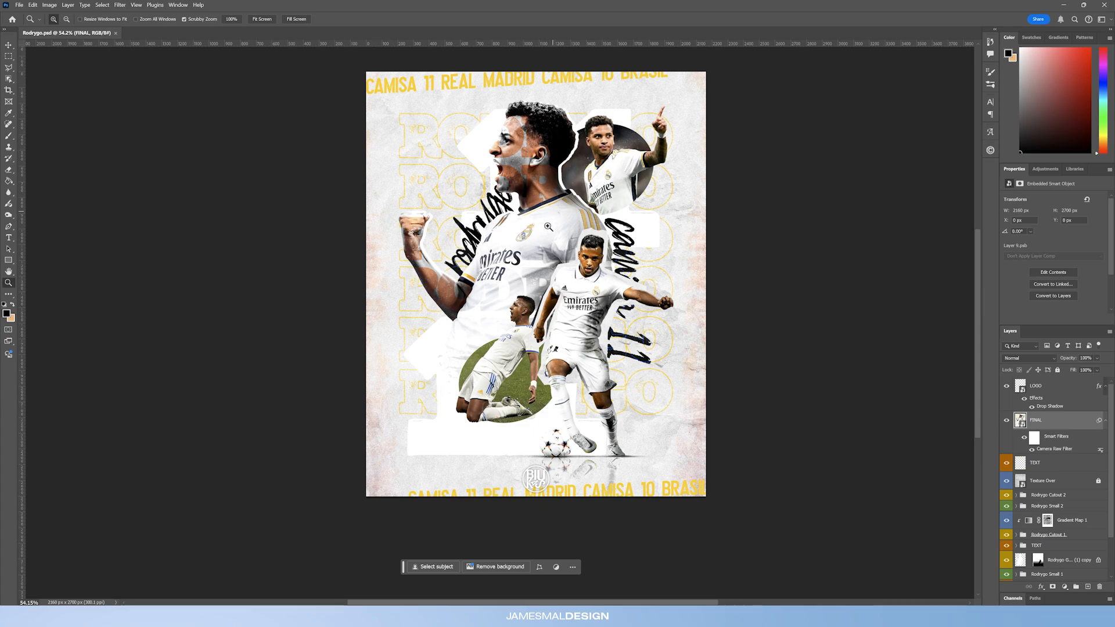
click(517, 317)
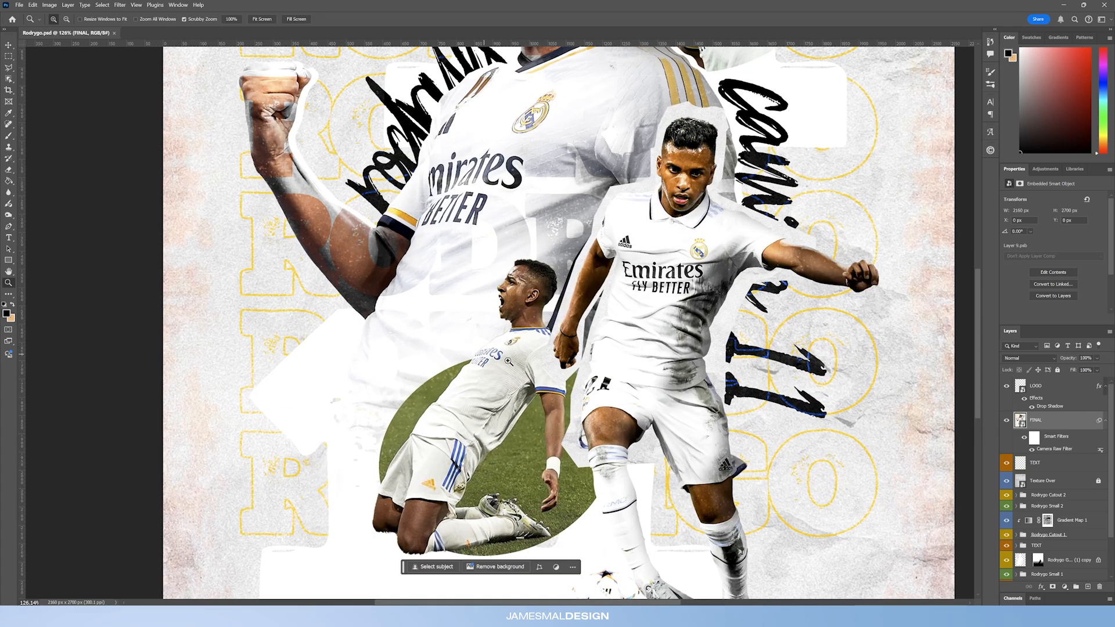
drag(484, 412, 473, 417)
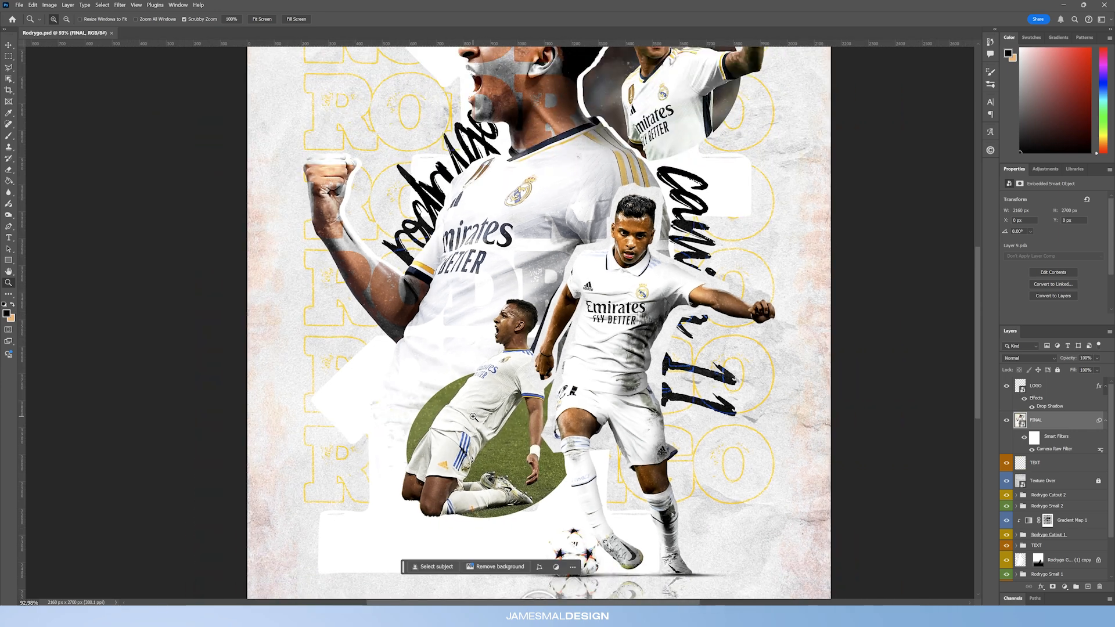
drag(563, 227, 546, 229)
drag(606, 246, 614, 239)
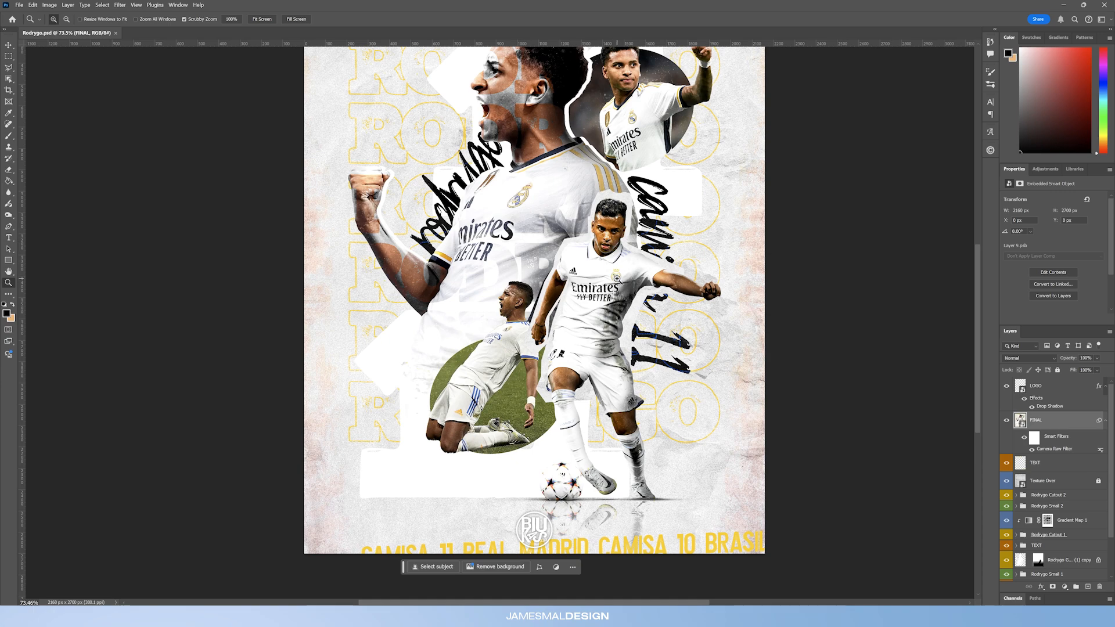
drag(607, 125, 580, 141)
scroll(552, 119, up, 1)
drag(524, 98, 615, 101)
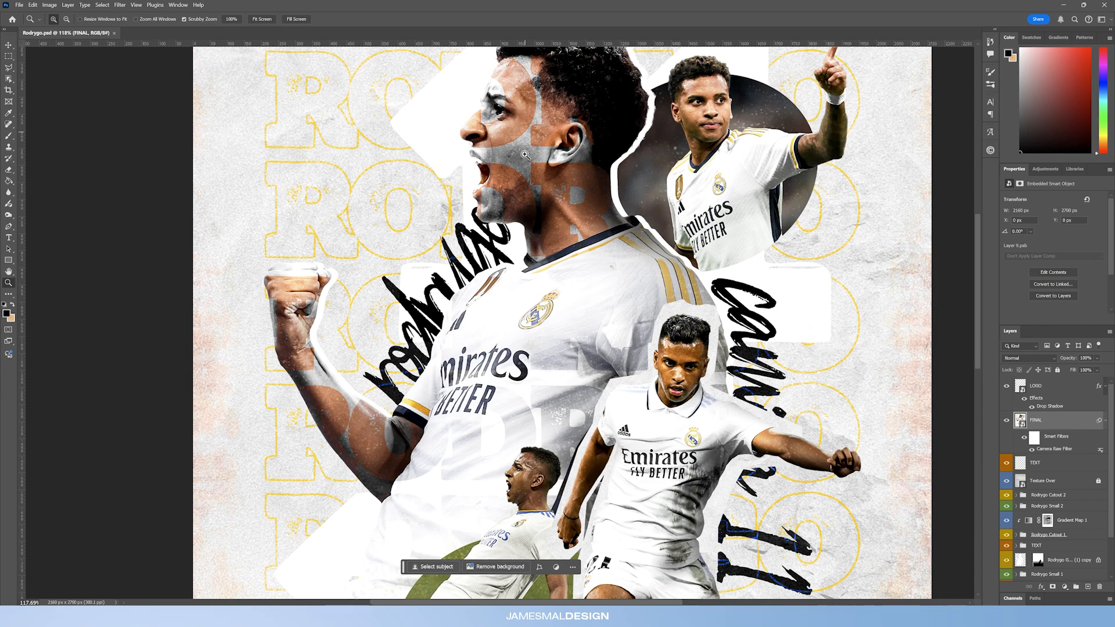
scroll(525, 148, down, 2)
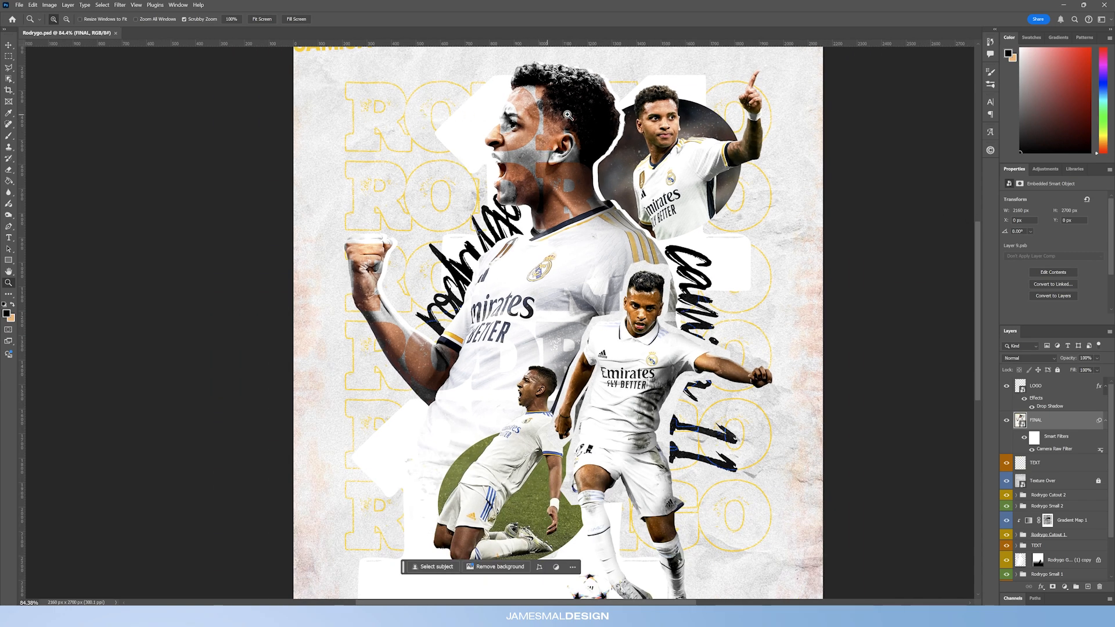
scroll(462, 206, down, 1)
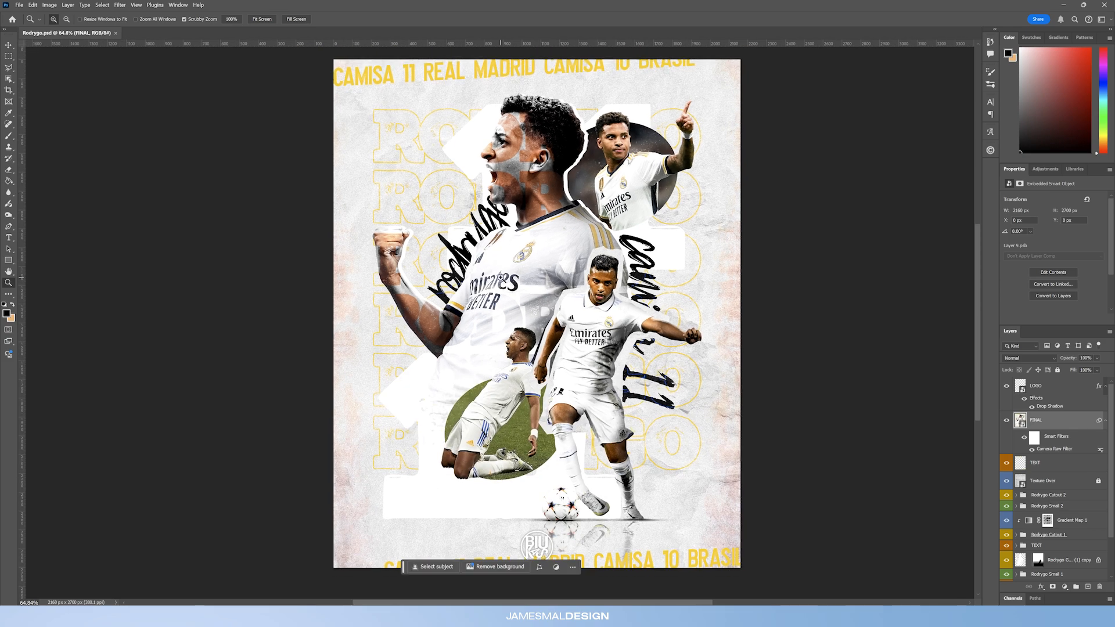
scroll(501, 278, down, 1)
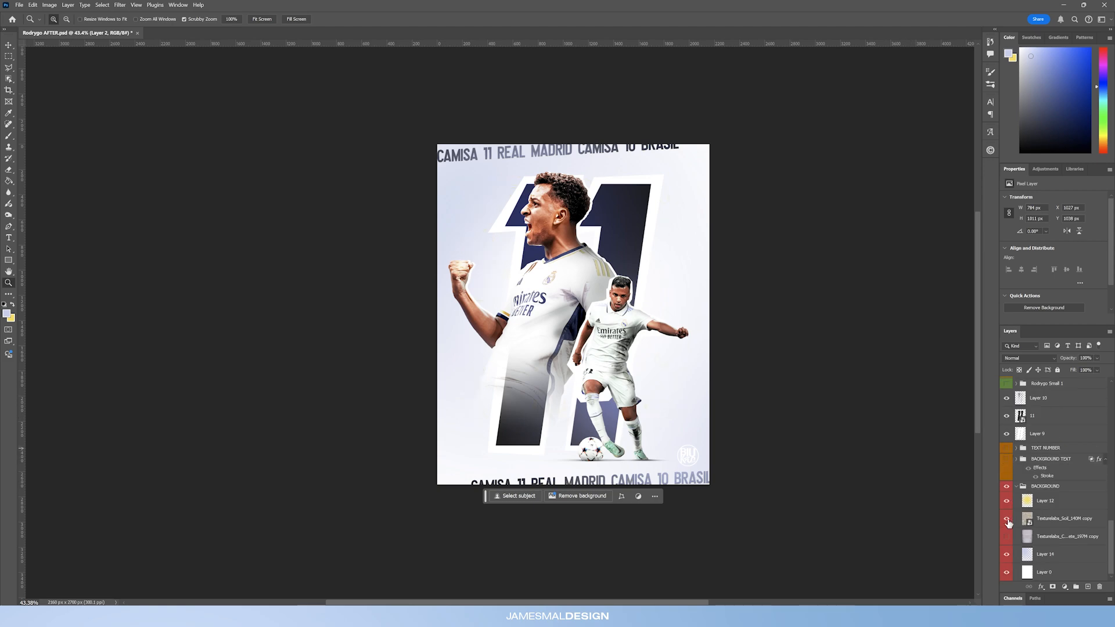
Step: Adjust the blend modes of the texture and the desaturated stadium photo in the BACKGROUND group
click(1028, 358)
click(1043, 536)
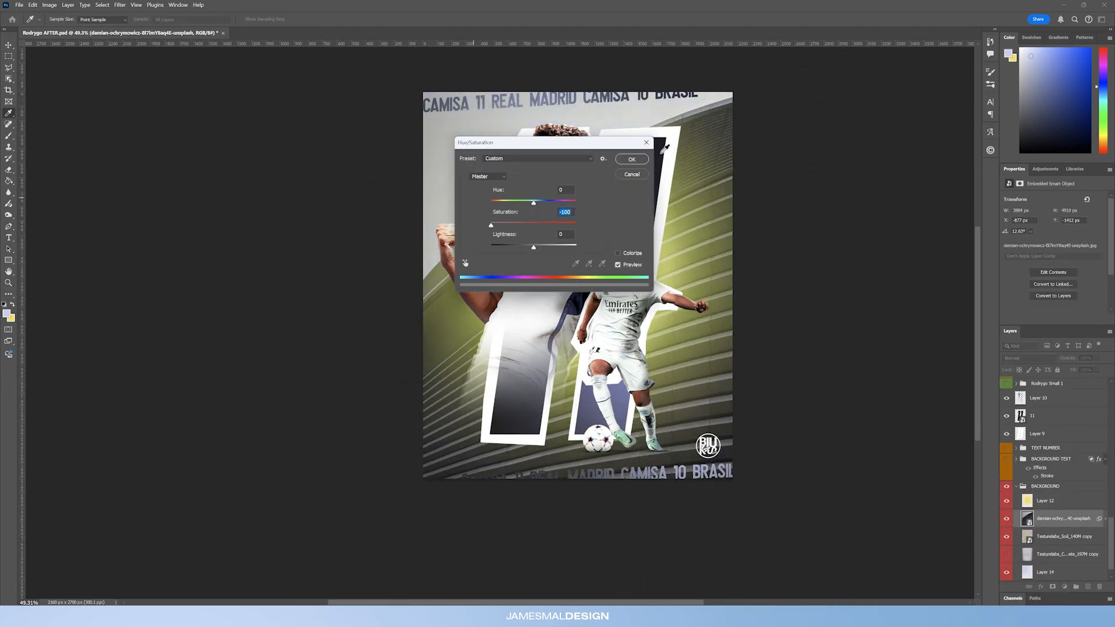
click(1029, 358)
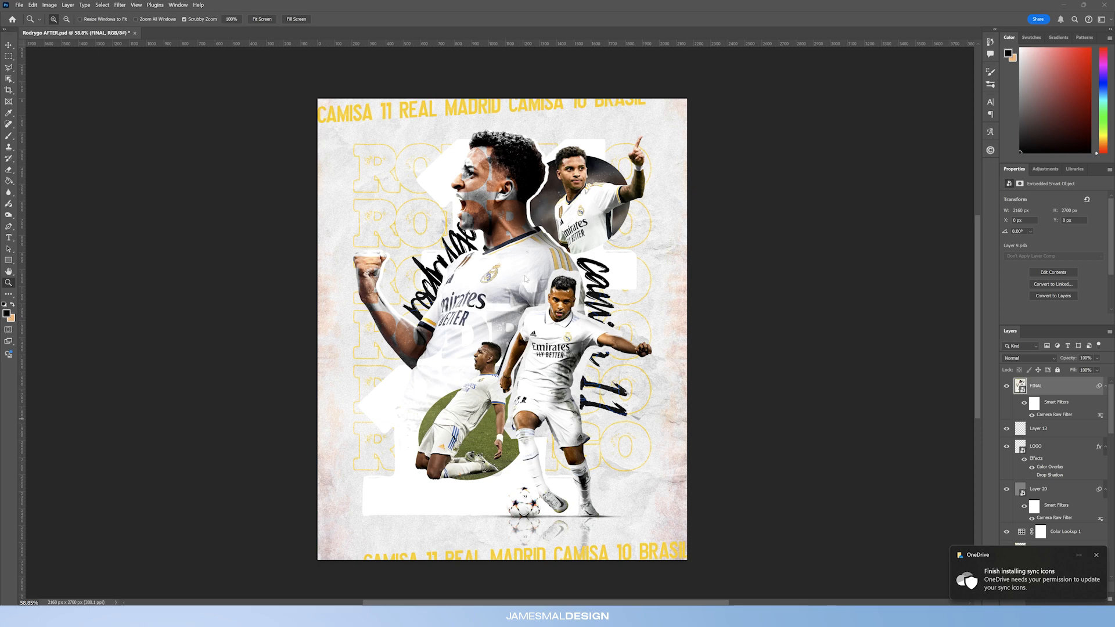
Step: Compare the original poster with the redesign by switching the visibility of the FINAL layer
click(1007, 385)
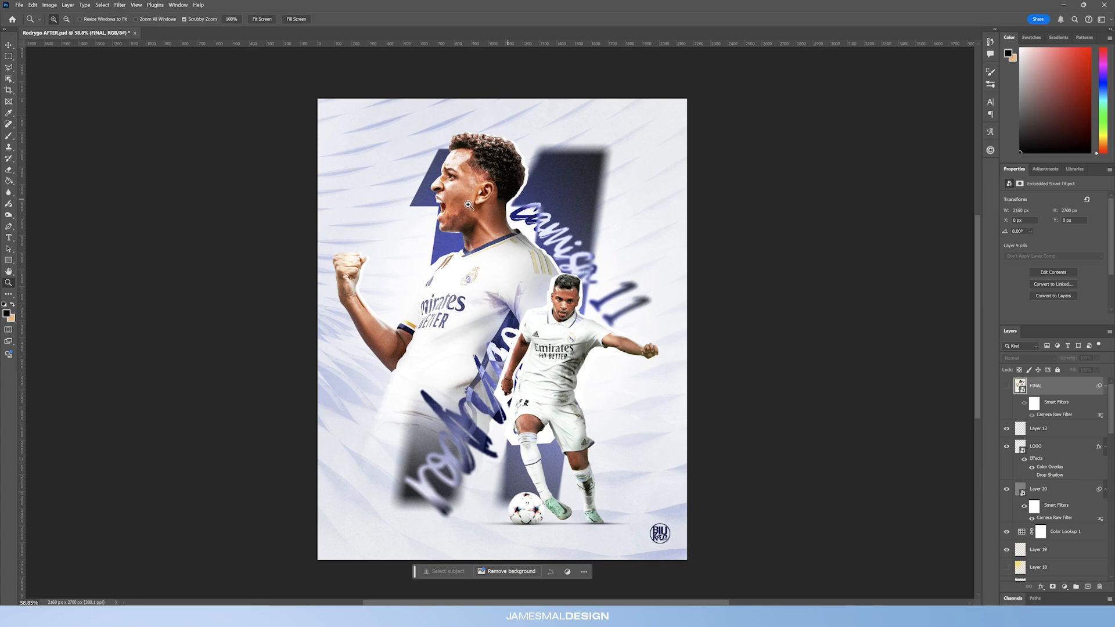
click(1007, 386)
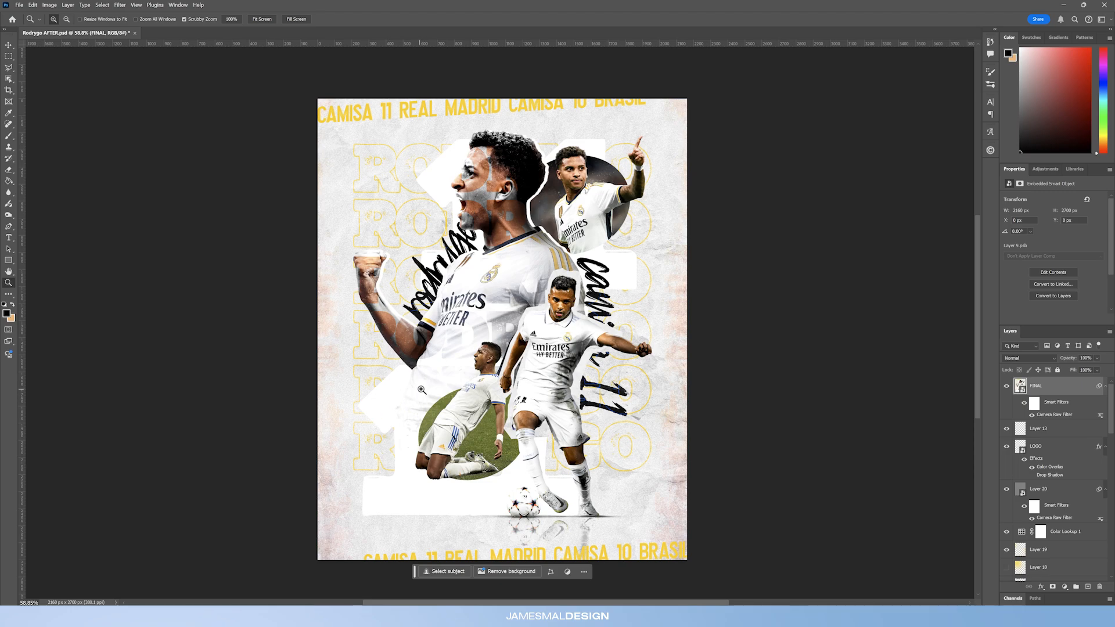
mouse_move(519, 410)
mouse_down()
mouse_move(563, 415)
mouse_move(515, 411)
mouse_move(525, 412)
mouse_up()
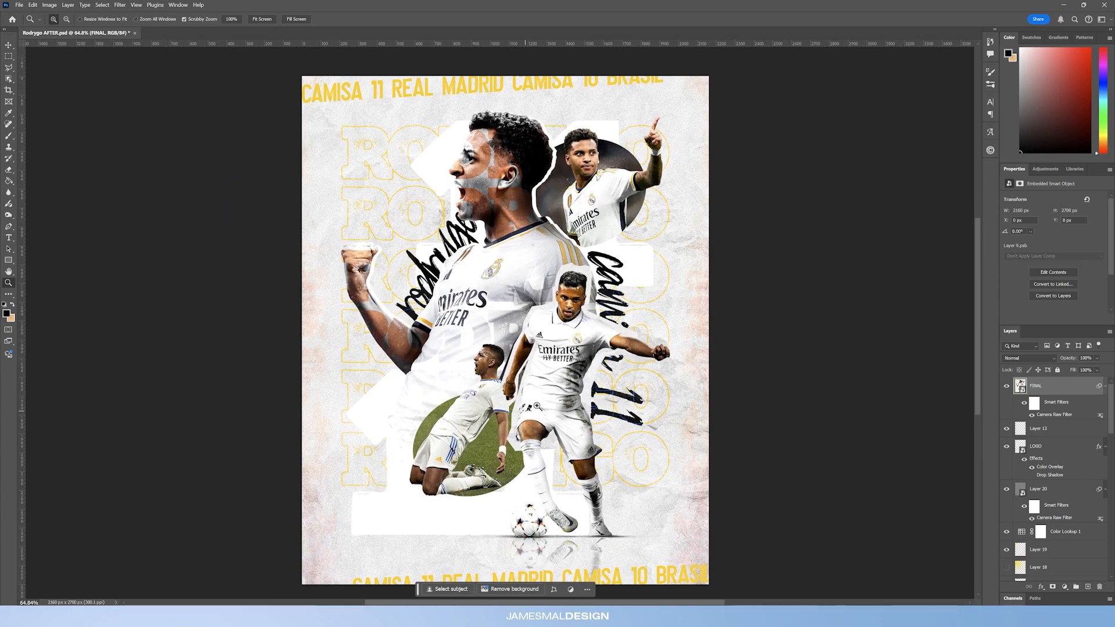
click(1007, 389)
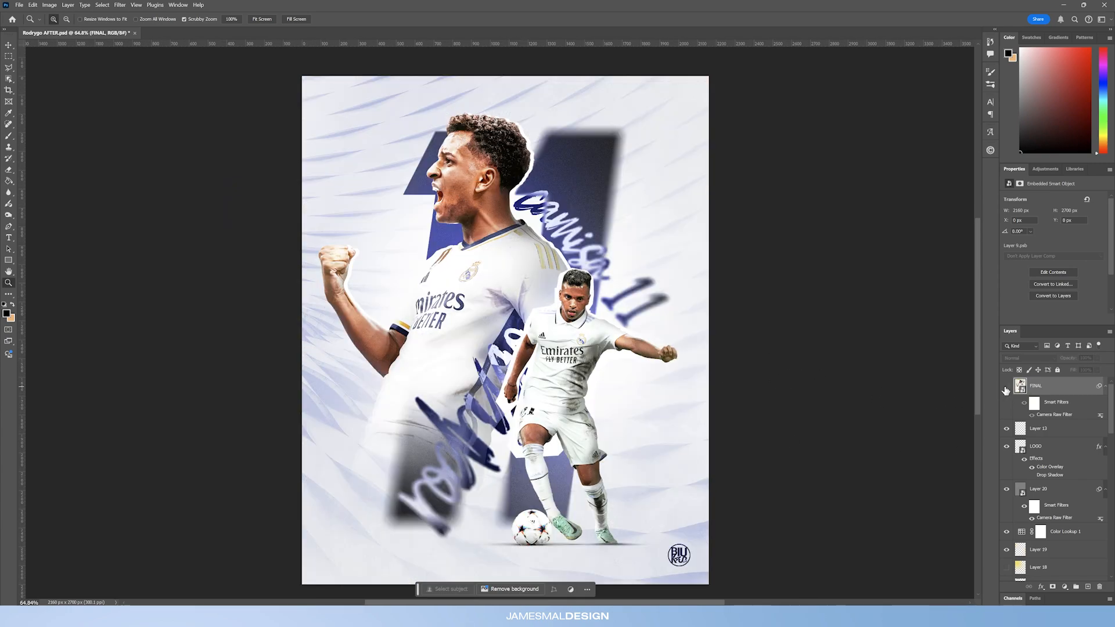
drag(525, 324, 497, 219)
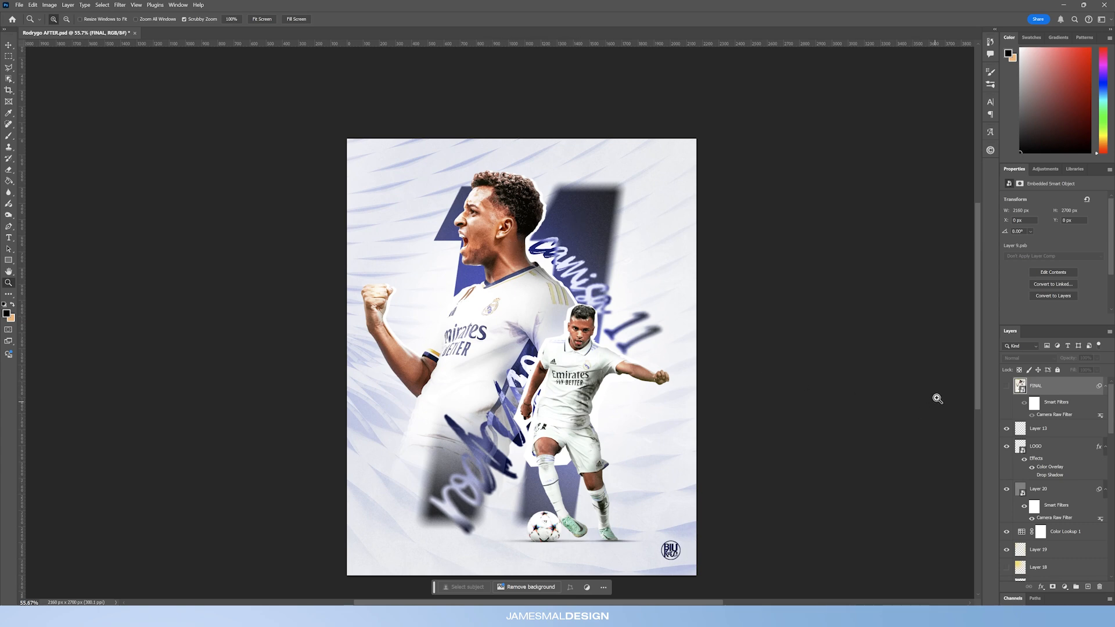
click(1008, 386)
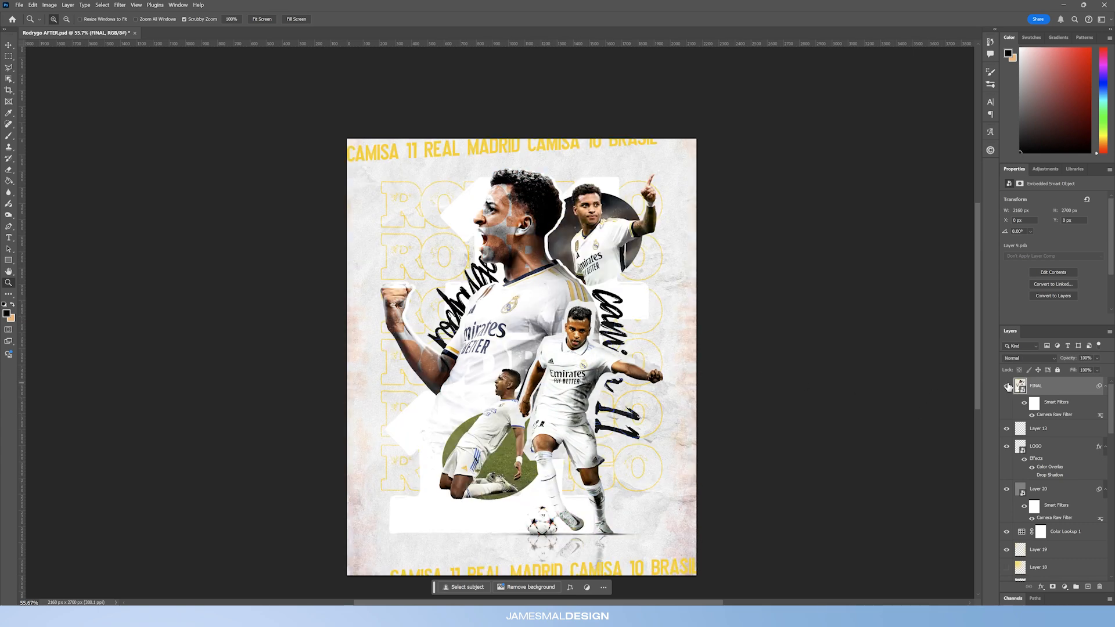
click(1008, 386)
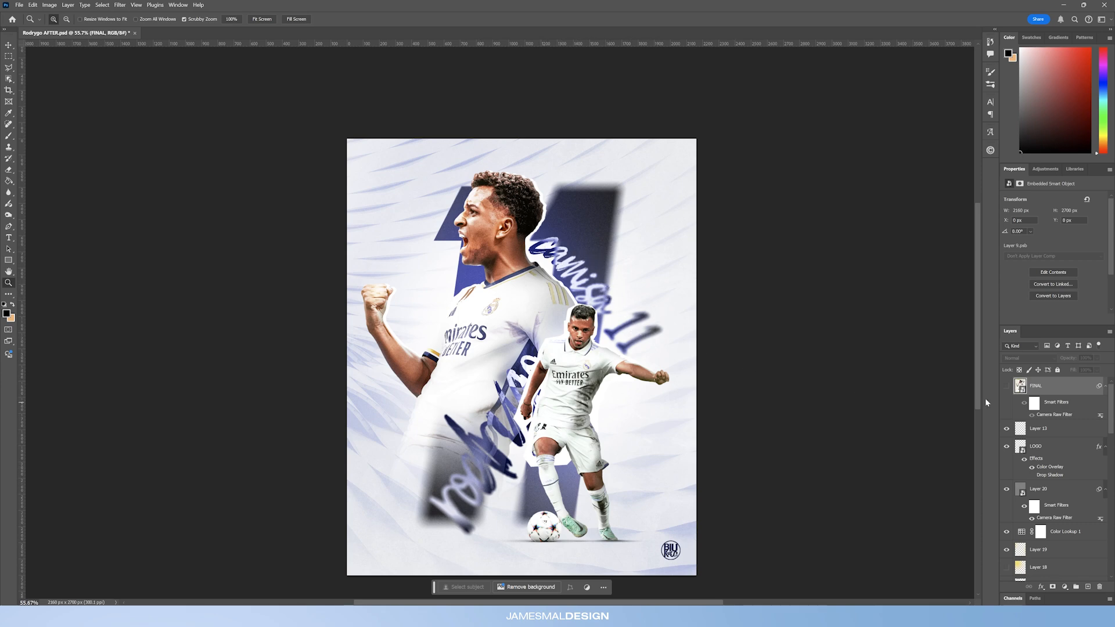
click(1007, 387)
click(1007, 386)
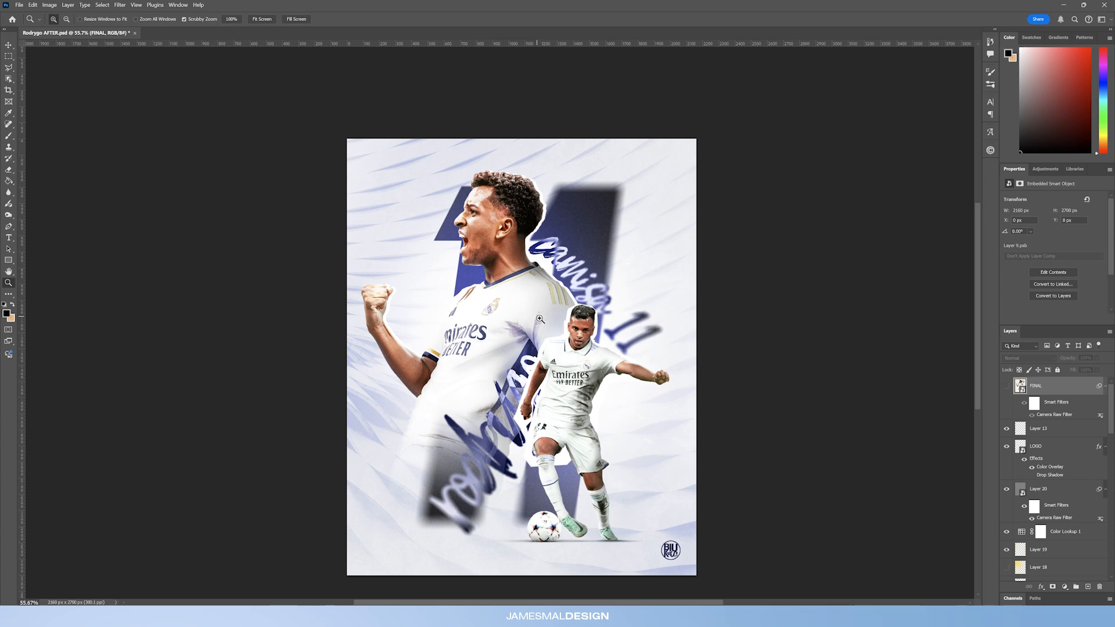
Step: Examine the redesign's players, blurred number and handwritten lettering against the original poster, leaving the FINAL layer hidden
click(538, 312)
scroll(479, 444, down, 2)
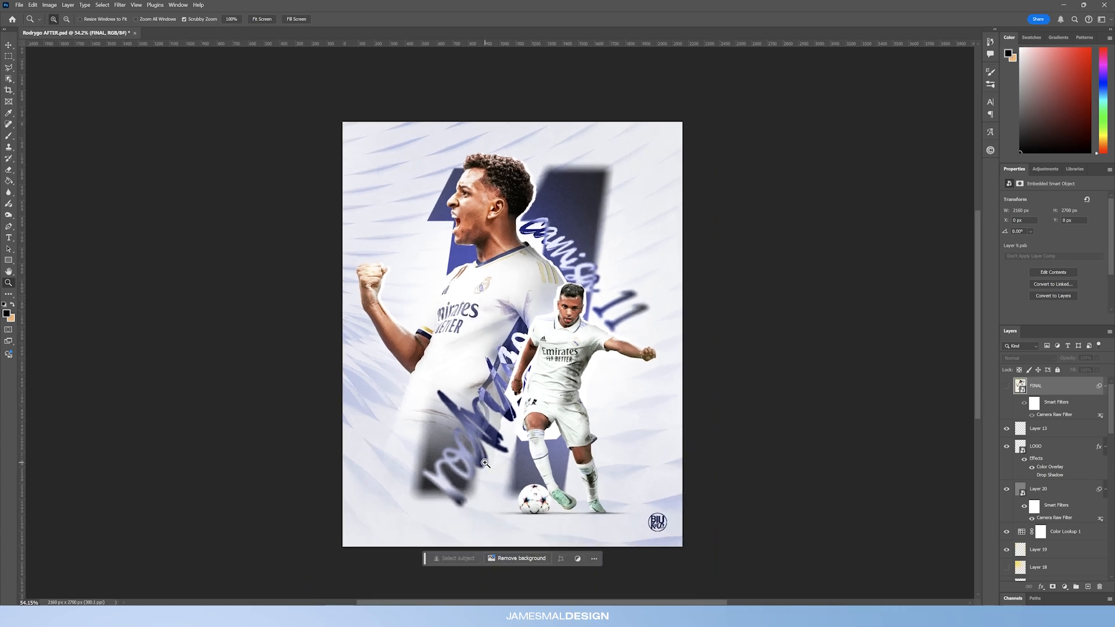
scroll(484, 422, up, 1)
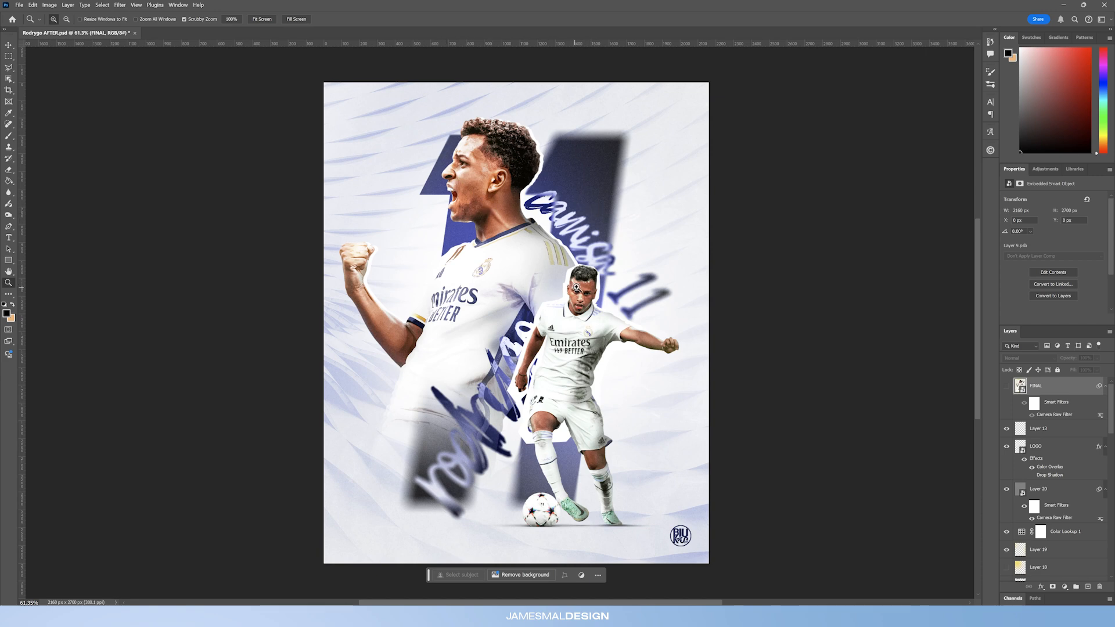
drag(515, 244, 514, 246)
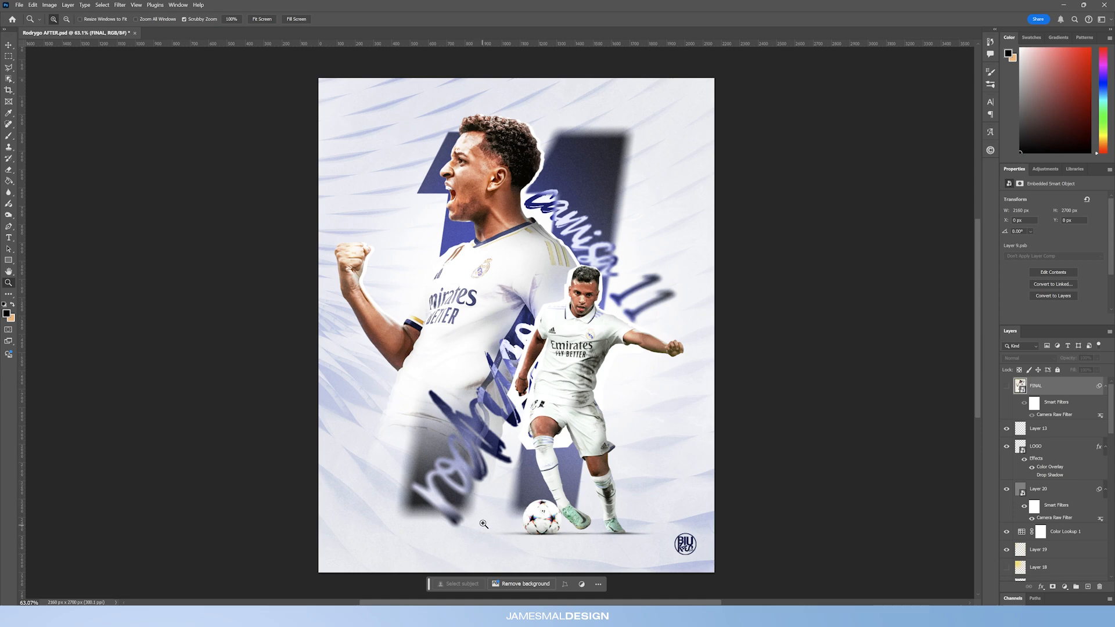
click(1008, 386)
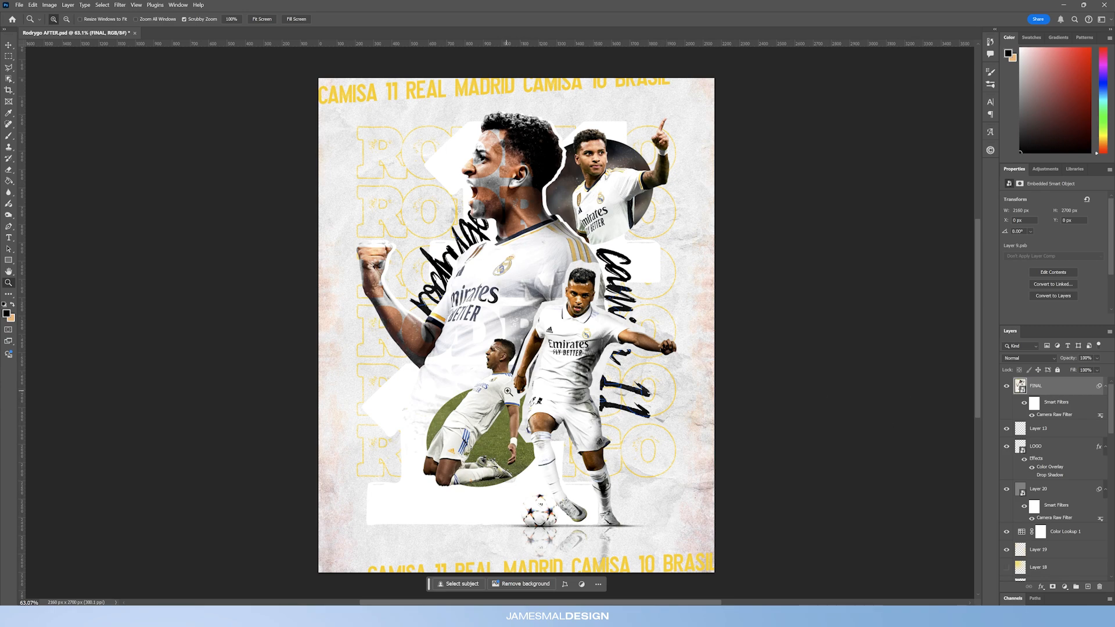
click(1008, 386)
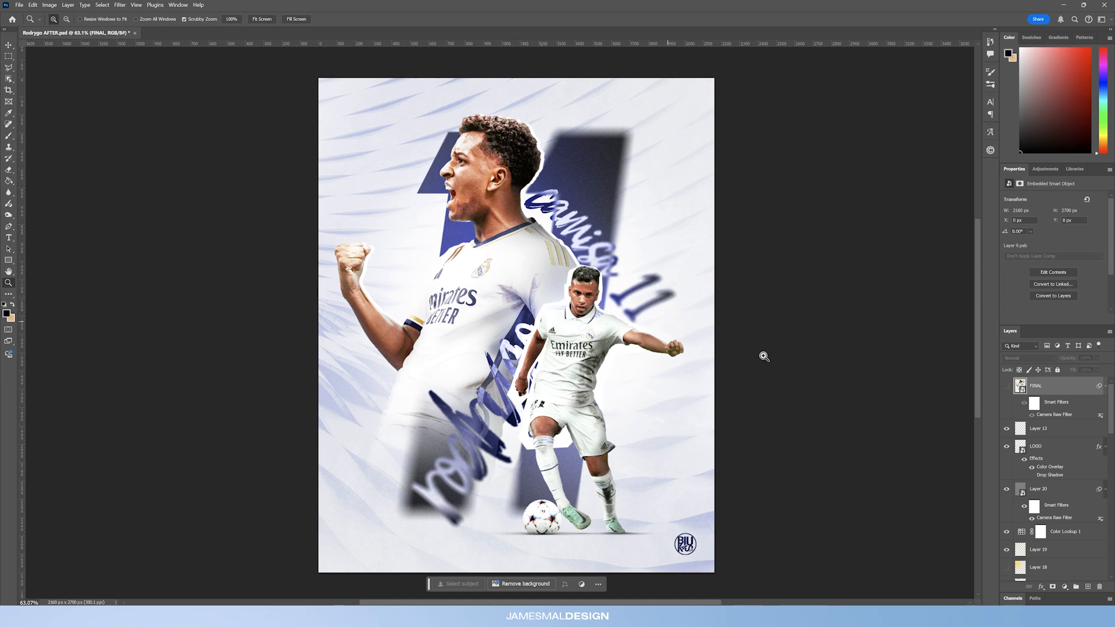
click(1008, 386)
click(1008, 386)
drag(579, 304, 552, 323)
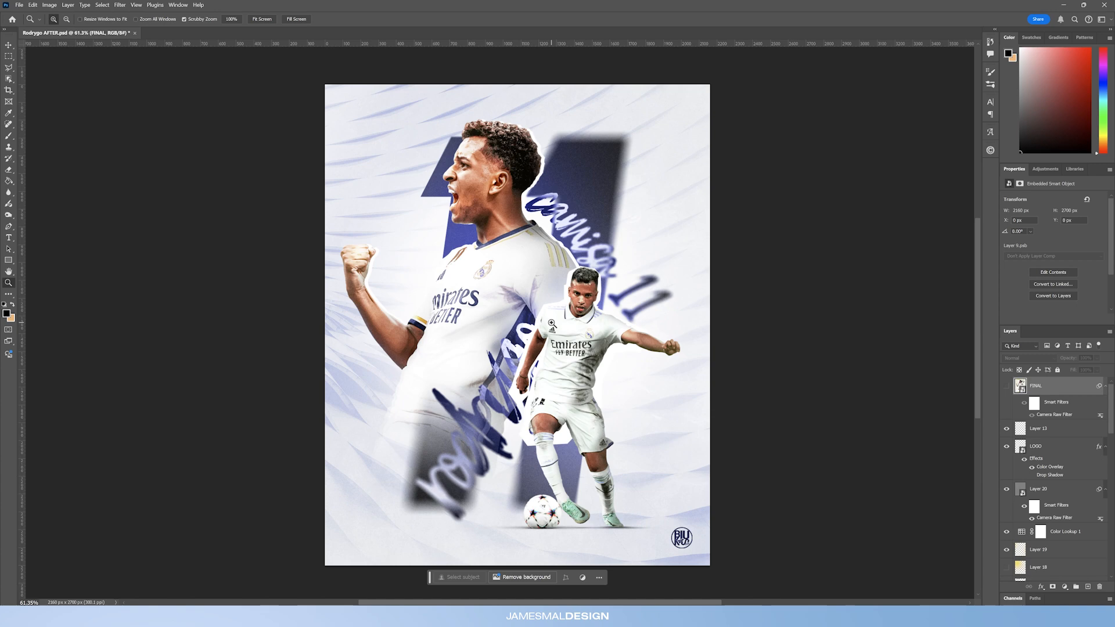
click(1008, 387)
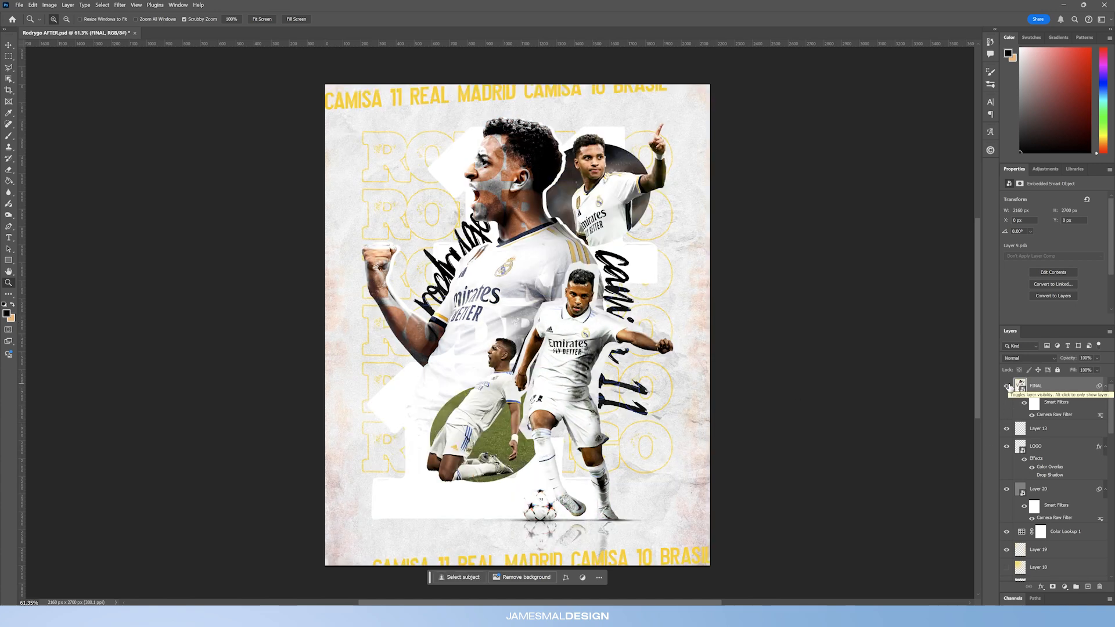
click(1007, 387)
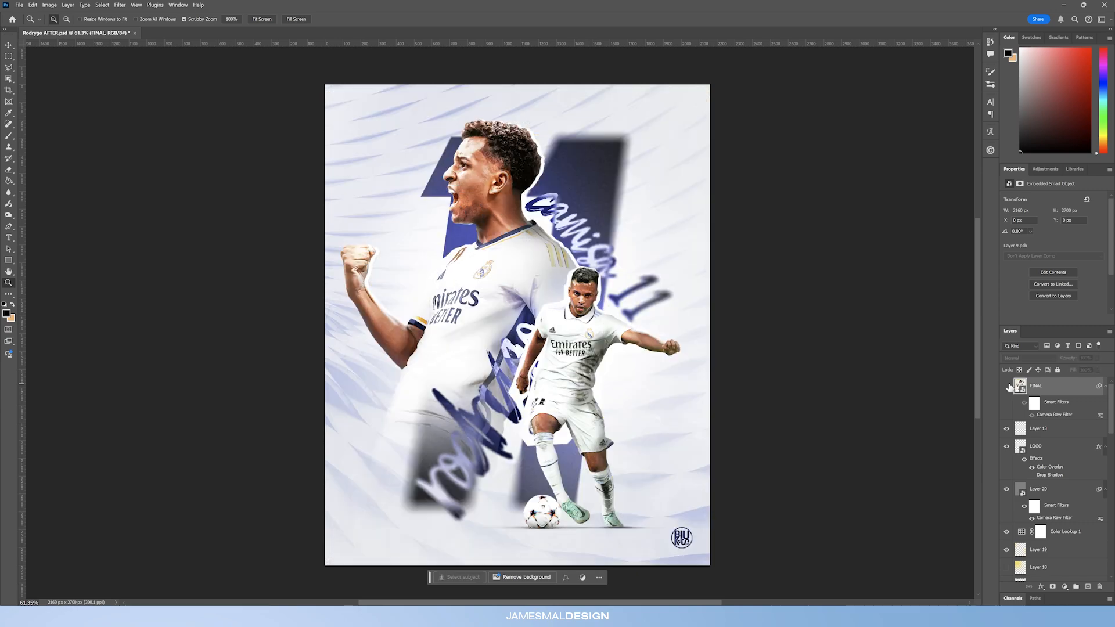
Step: Toggle the FINAL layer repeatedly to check the original Rodrygo poster's background, text and cutouts against the redesign
click(1008, 386)
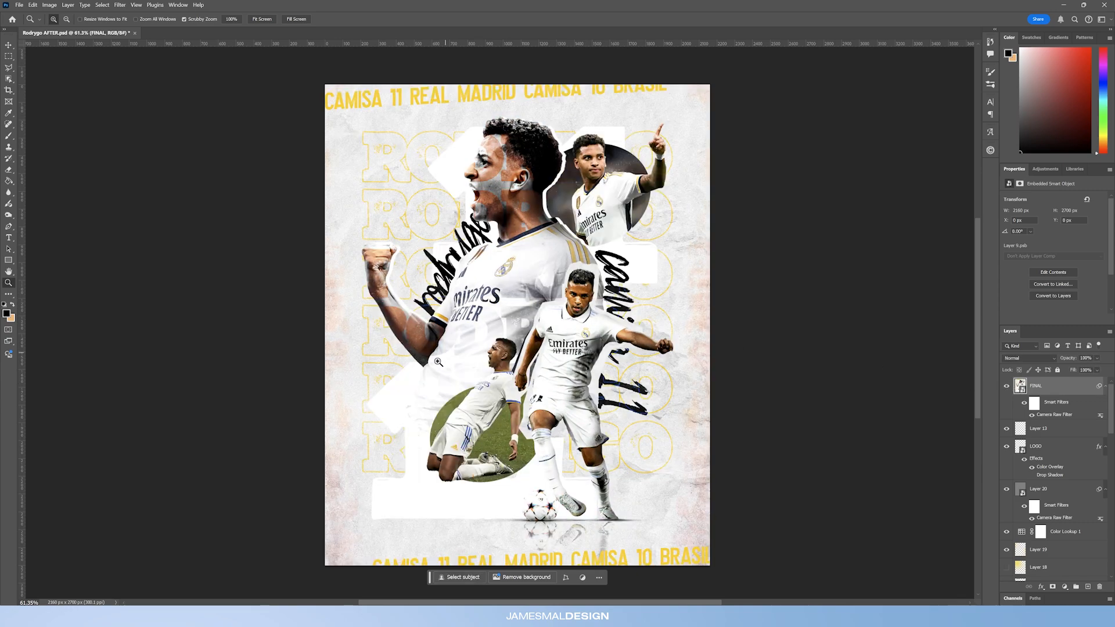
click(1008, 387)
click(1008, 387)
click(1008, 387)
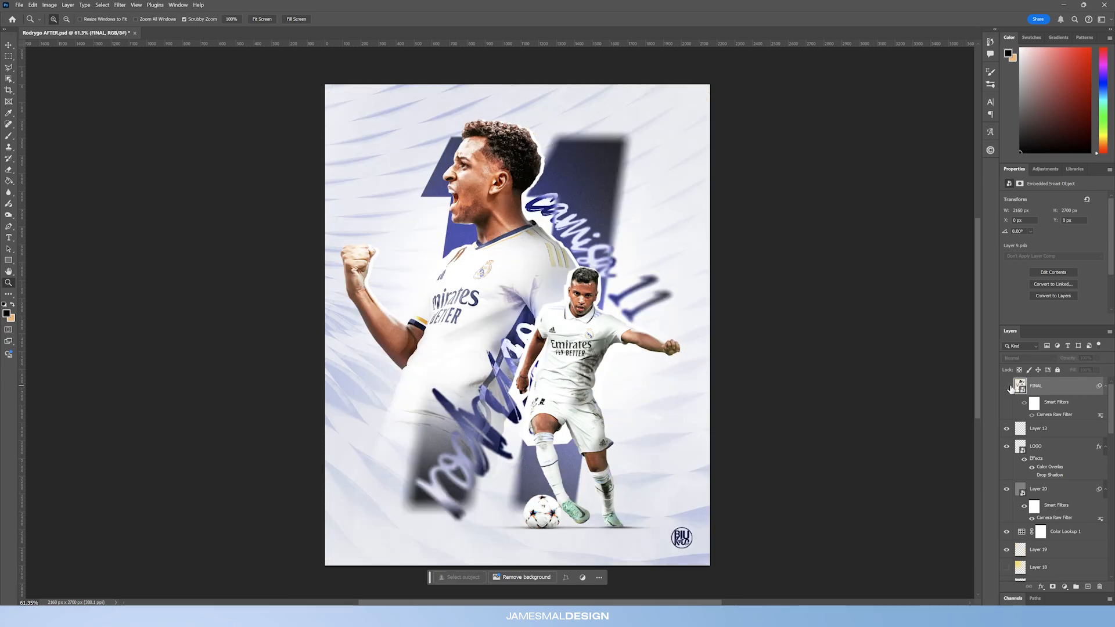
click(1008, 387)
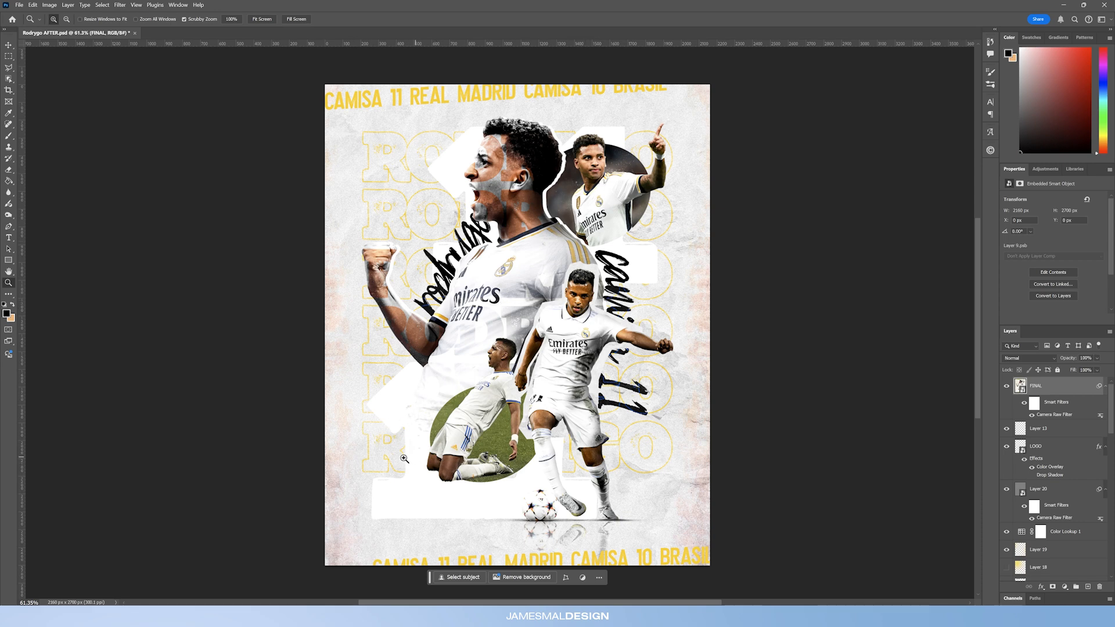
click(1007, 387)
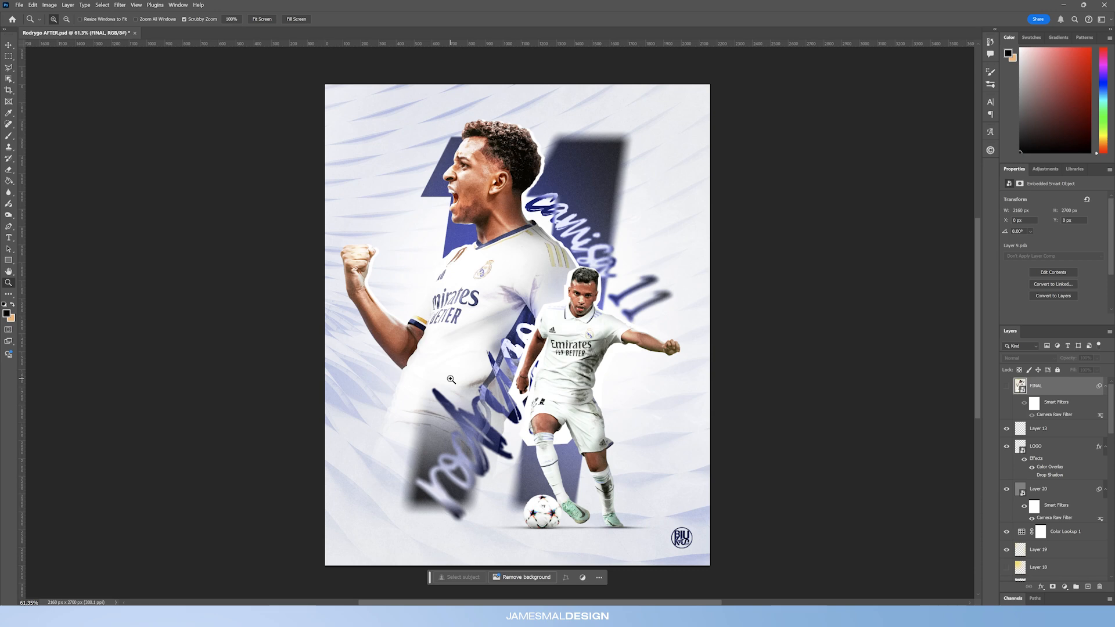
click(1007, 386)
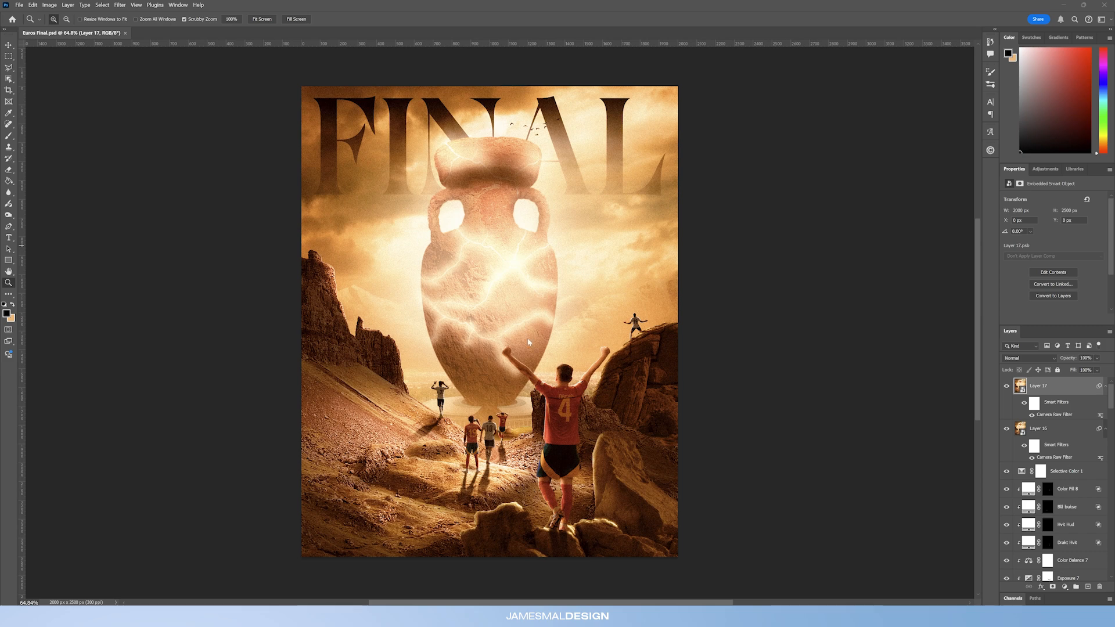
Step: Examine the original Euros final poster's players, shadows and rocky ground up close and against the whole scene
drag(468, 481, 508, 476)
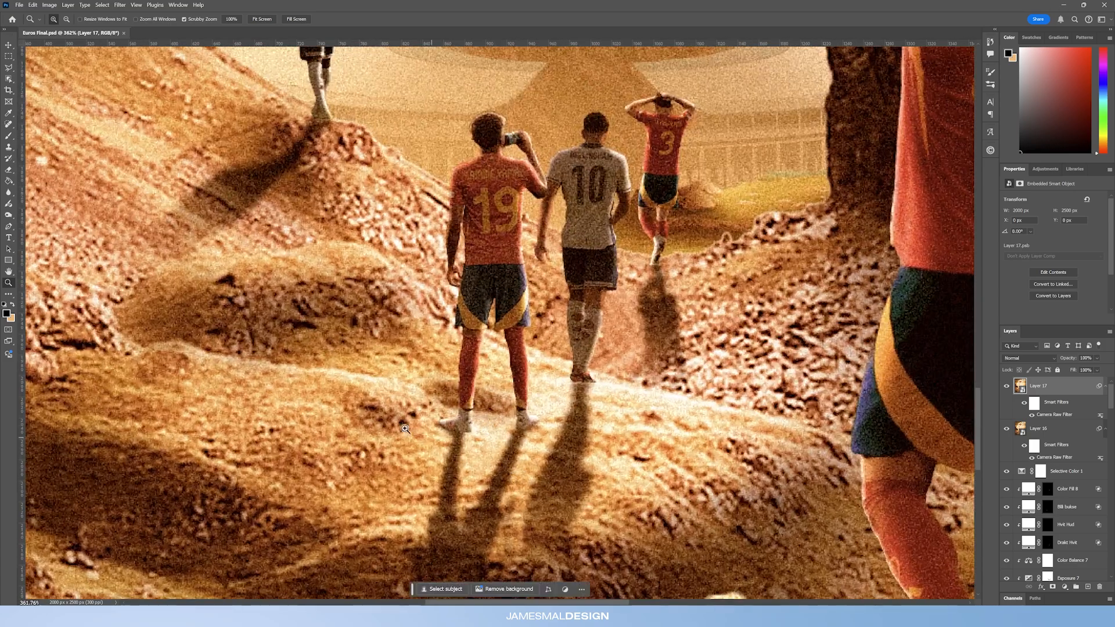
drag(372, 286, 362, 294)
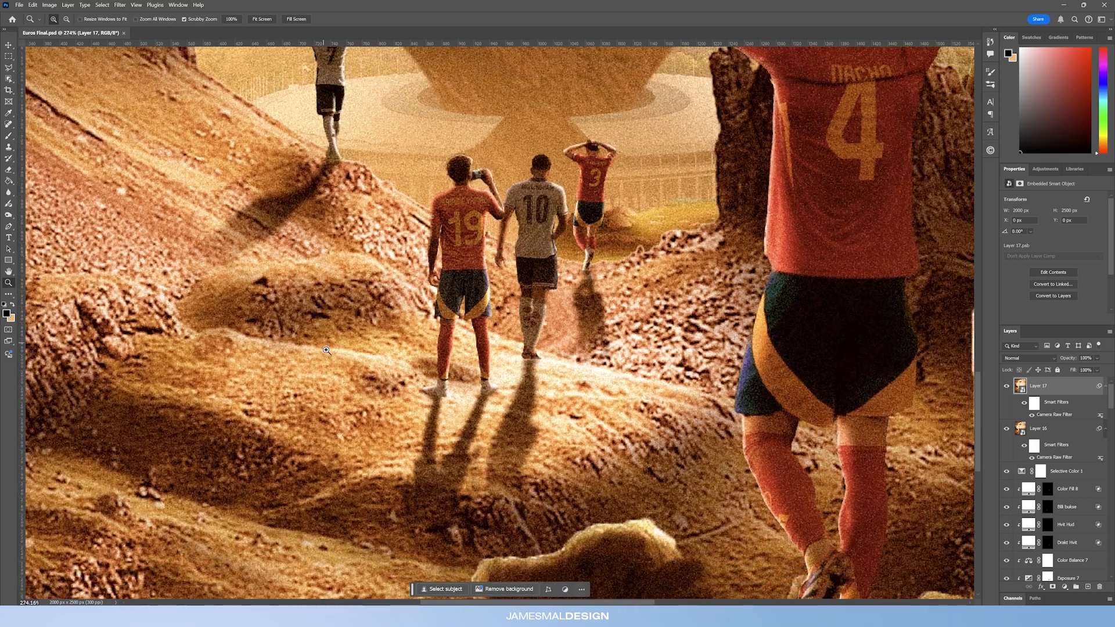
drag(473, 175, 477, 173)
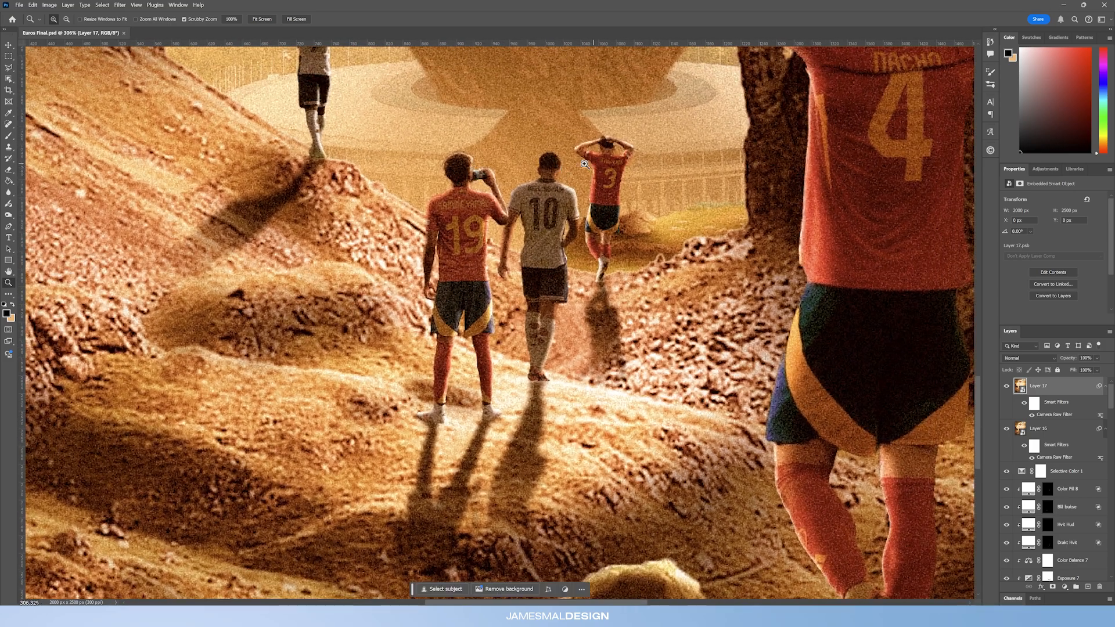
drag(485, 376, 444, 405)
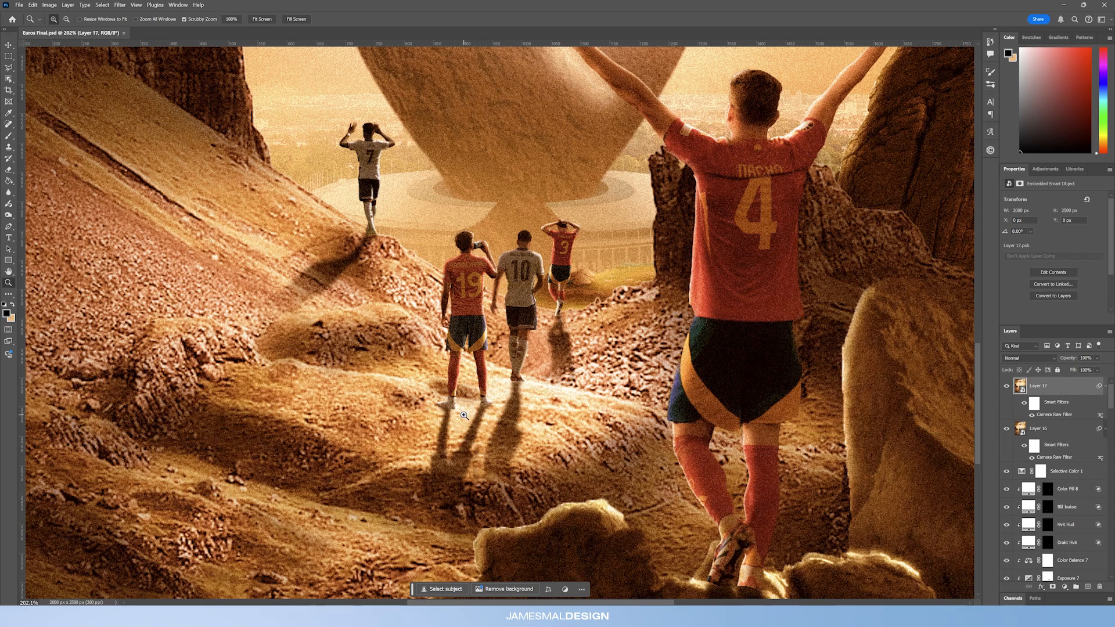
mouse_move(477, 400)
mouse_down()
mouse_move(443, 405)
mouse_move(474, 403)
mouse_up()
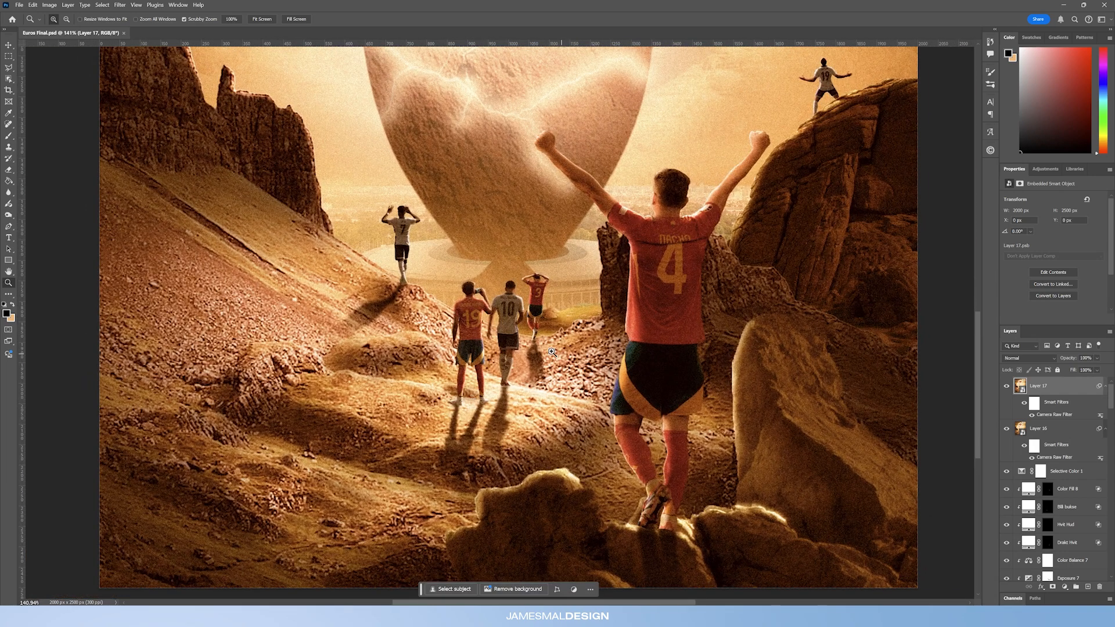
drag(537, 348, 543, 344)
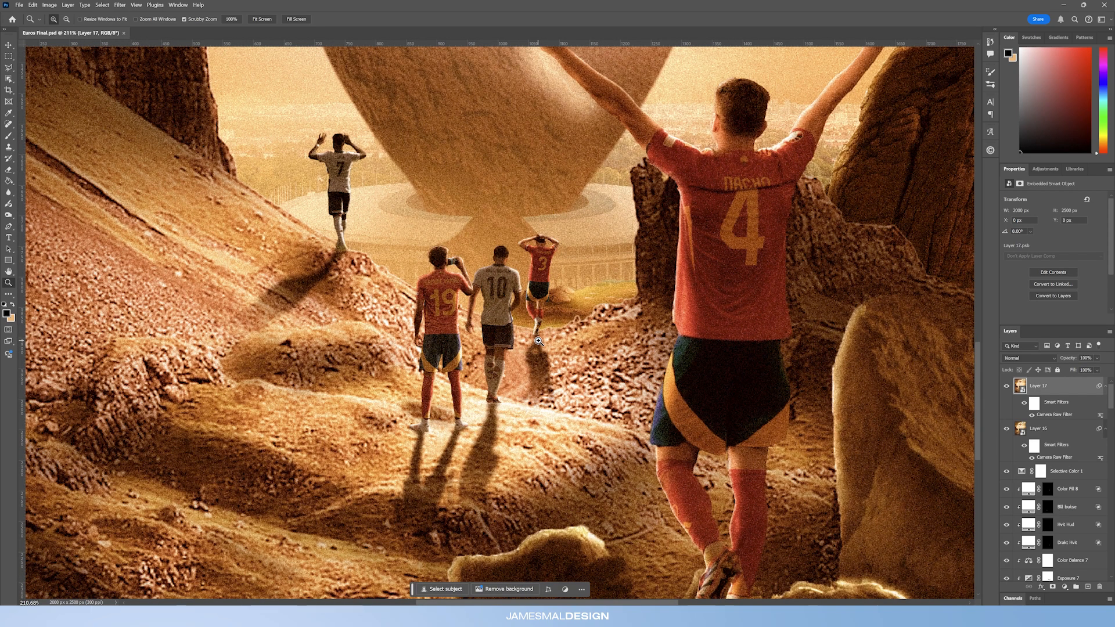
drag(539, 342, 499, 305)
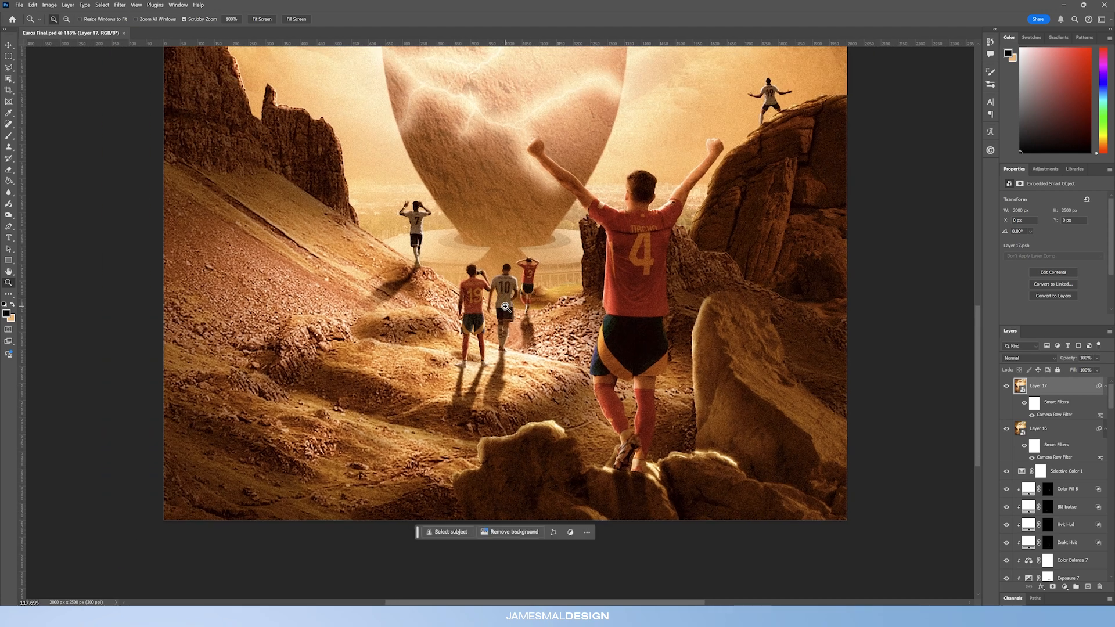
drag(505, 307, 517, 362)
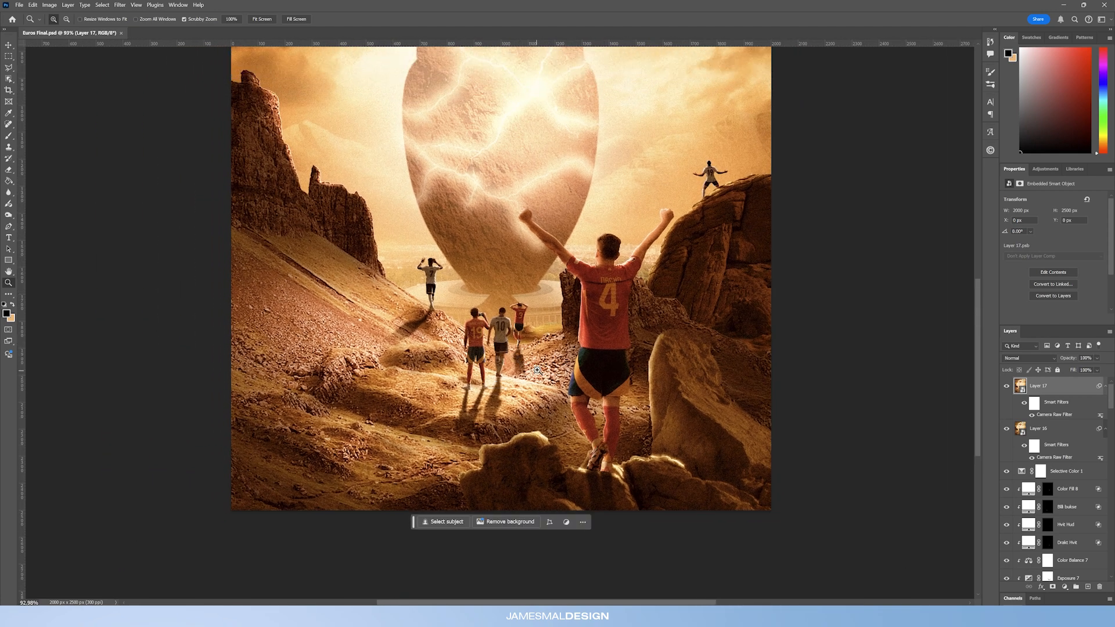
drag(537, 370, 487, 276)
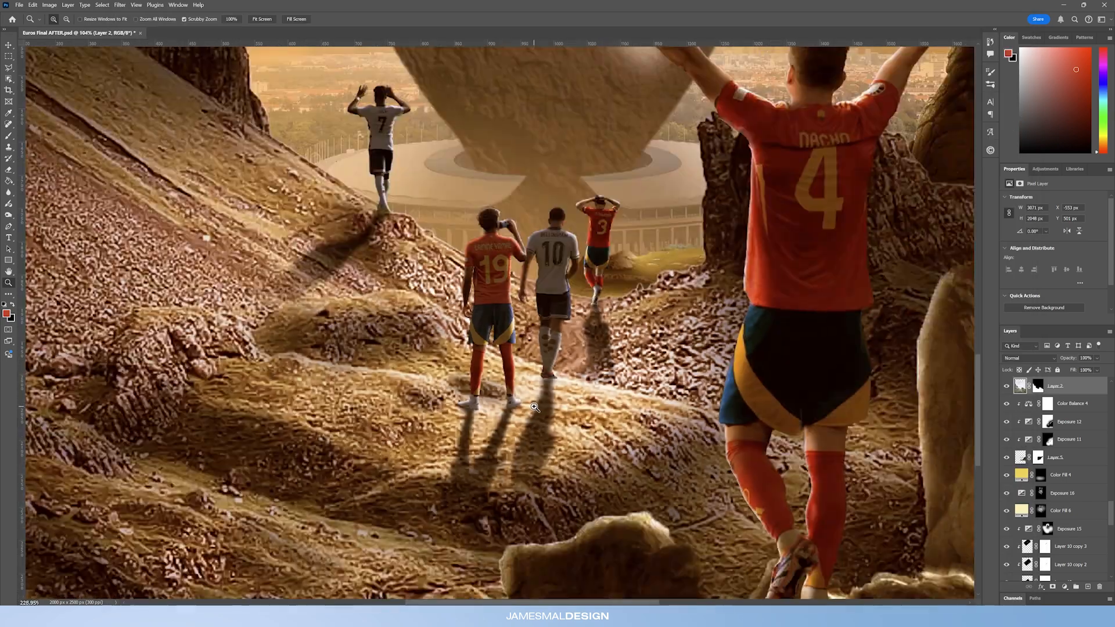
Step: Paint on the Exposure 15 layer mask over the trophy's rim, handles and upper body to refine its shading
drag(581, 419, 520, 420)
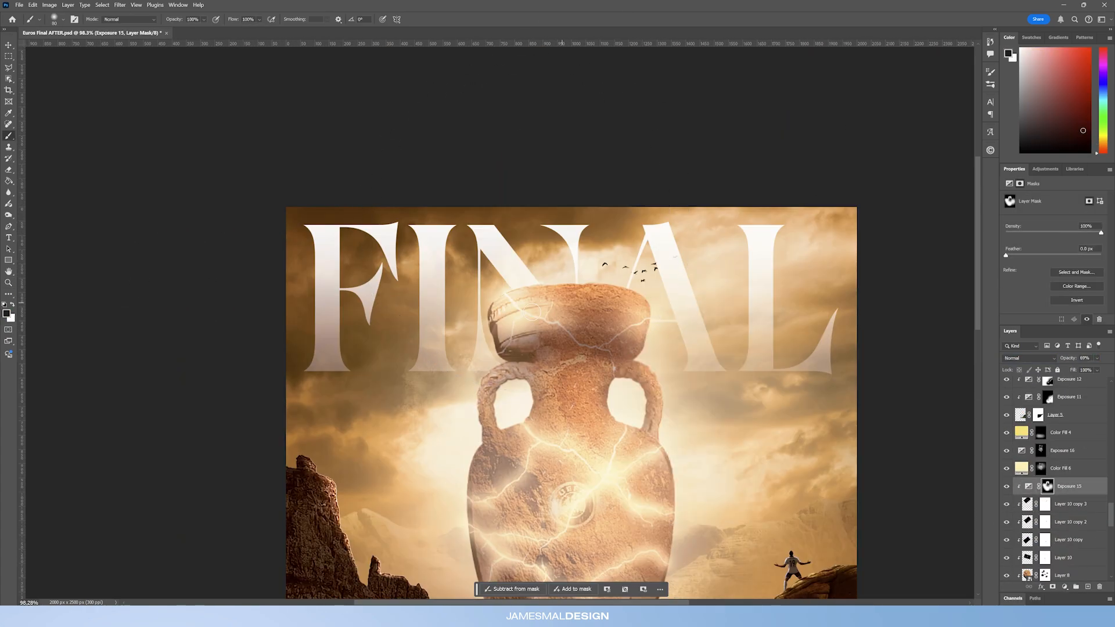
drag(526, 308, 639, 339)
drag(605, 384, 630, 422)
drag(495, 424, 531, 388)
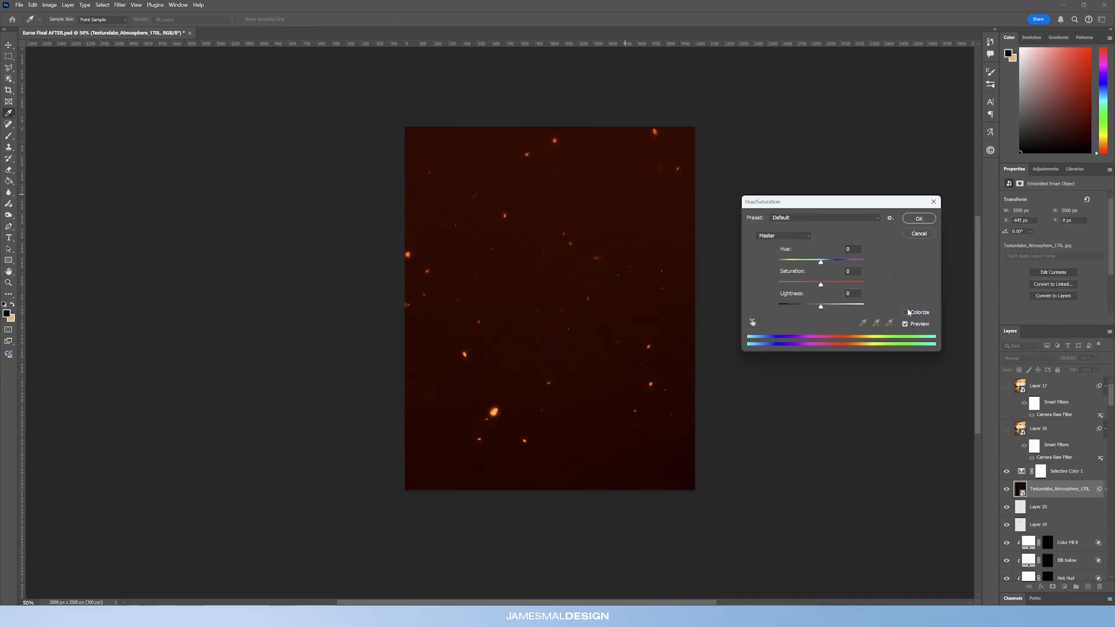
Step: Shift the hue of the colorized ember texture with a Hue/Saturation adjustment on the Texturelabs_Atmosphere_170L layer
drag(781, 262, 793, 262)
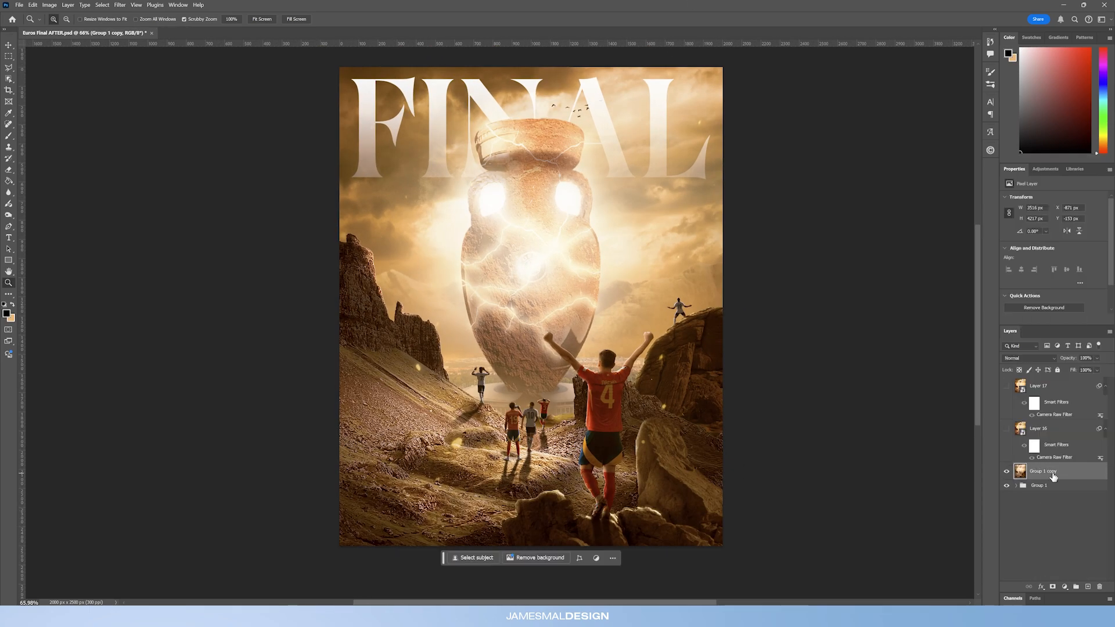
Step: Convert the Group 1 copy layer to a smart object and open the Style: Cinematic presets in Camera Raw
right_click(1054, 477)
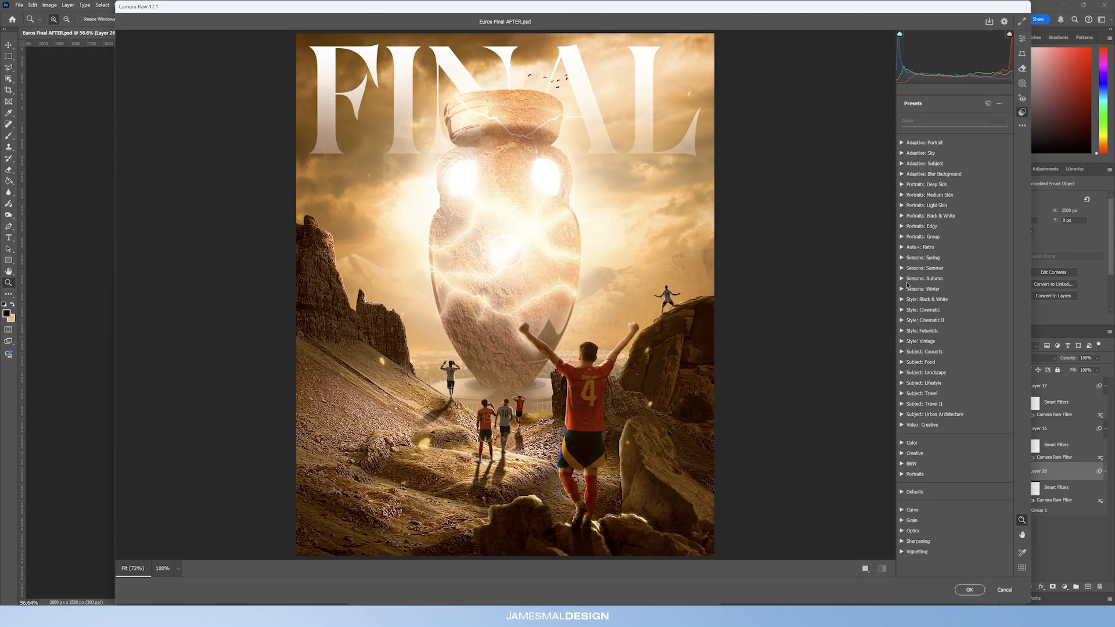
click(923, 310)
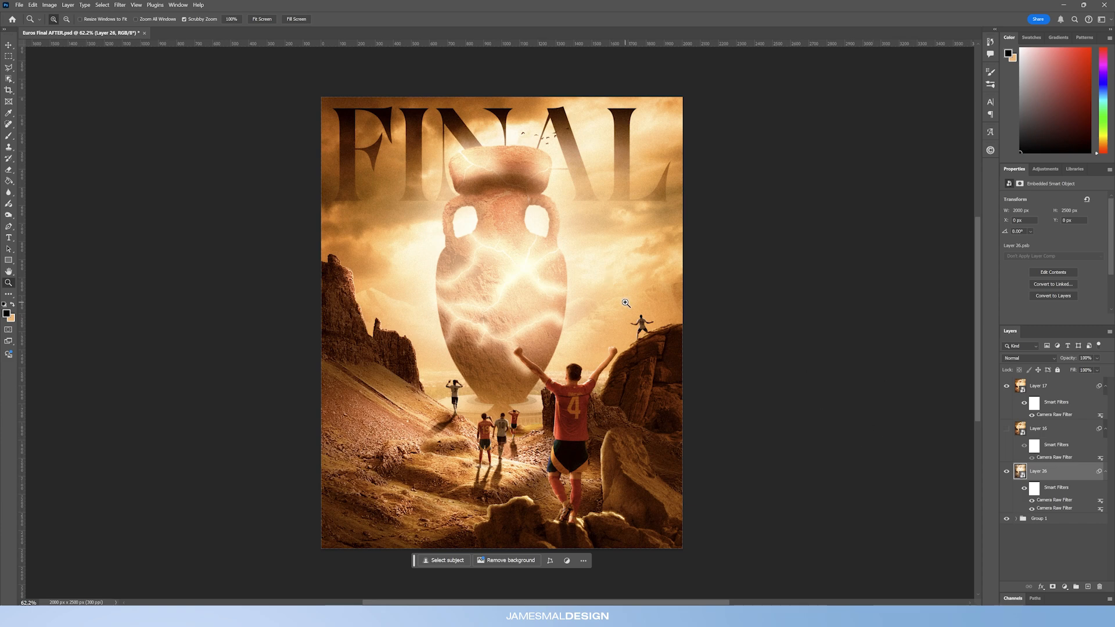
Step: Compare the original Euros poster with the redesign by switching Layer 17's visibility, and examine the glowing trophy and FINAL title up close
click(1007, 387)
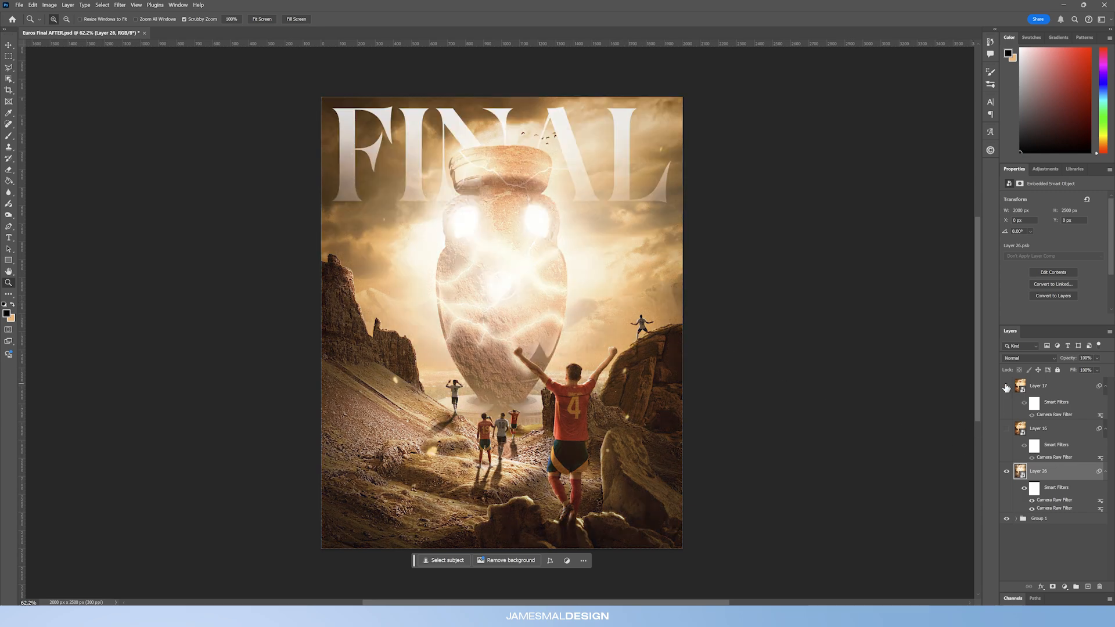
click(1007, 387)
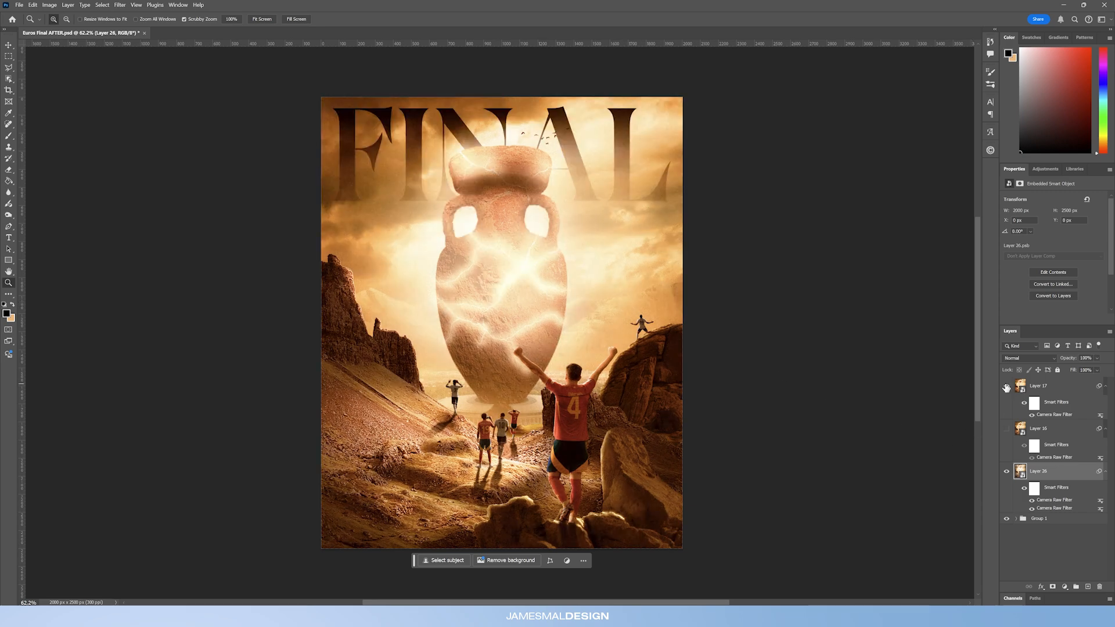
click(1007, 387)
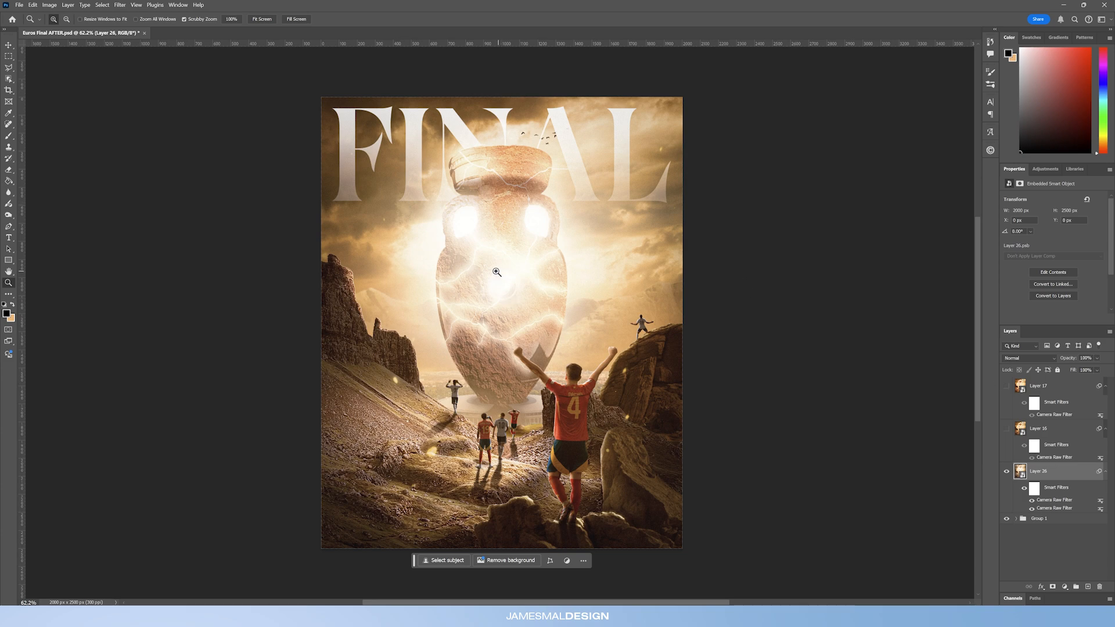
drag(511, 287, 530, 287)
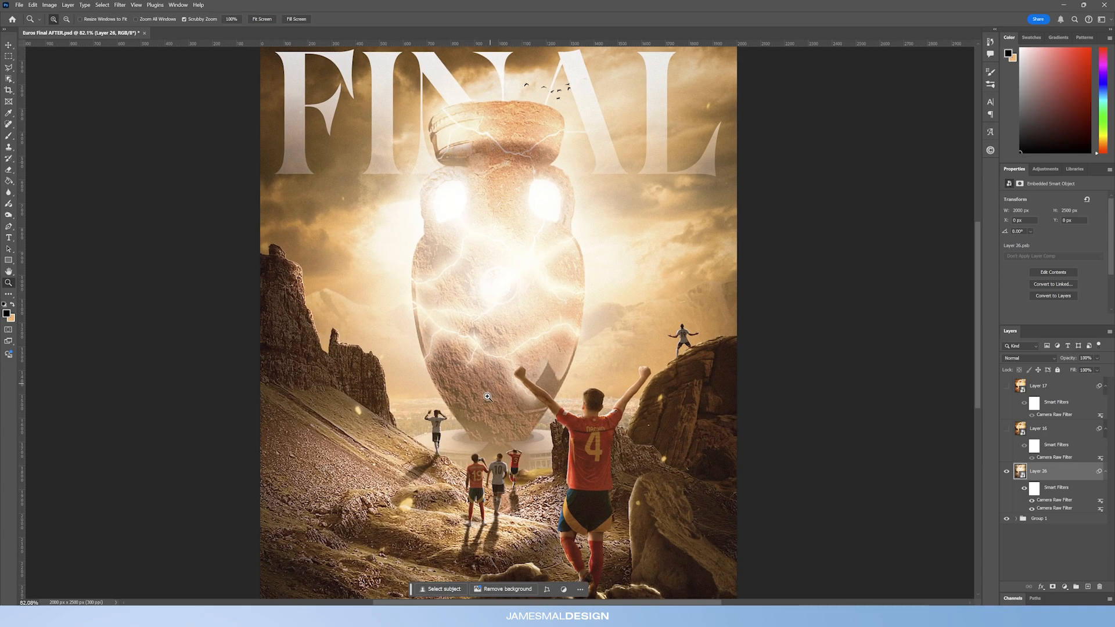
drag(490, 381, 475, 382)
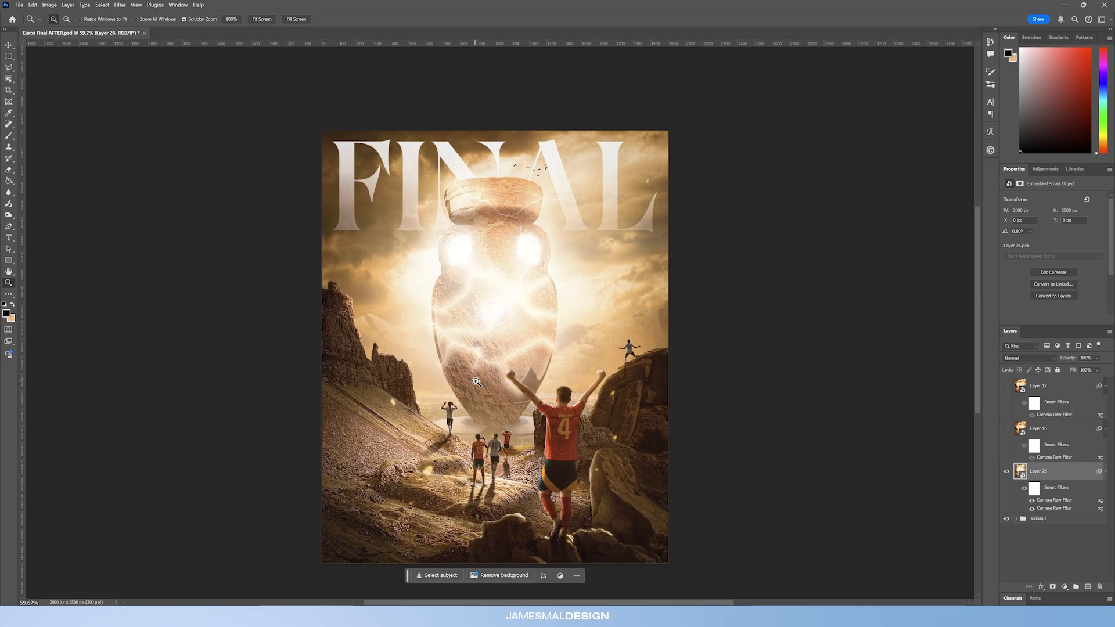
drag(509, 301, 526, 300)
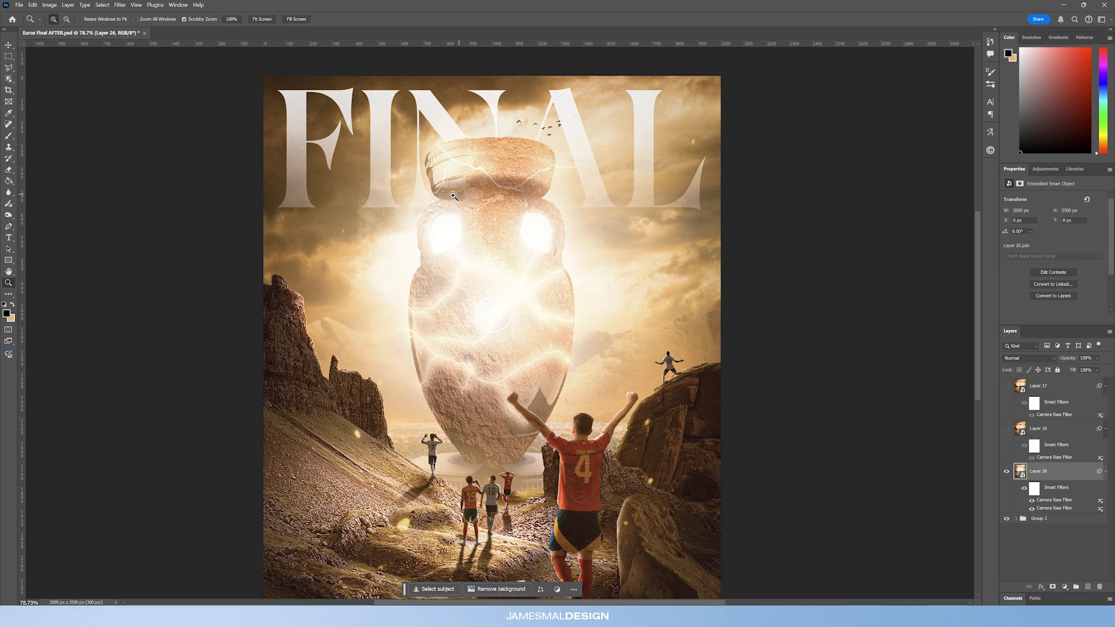
drag(531, 338, 521, 340)
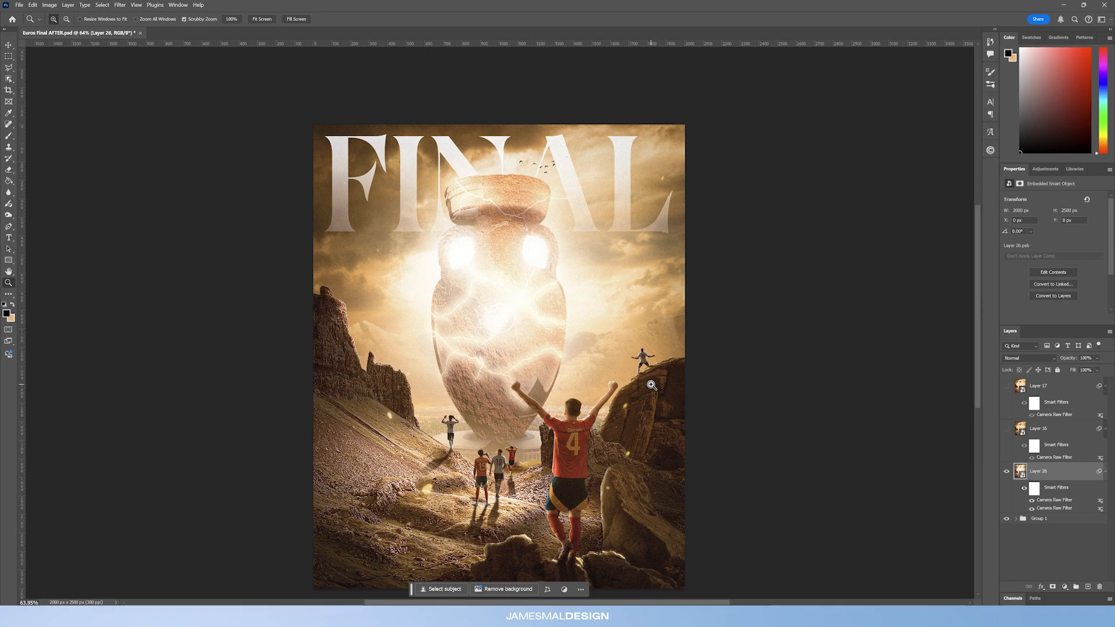
drag(519, 327, 541, 328)
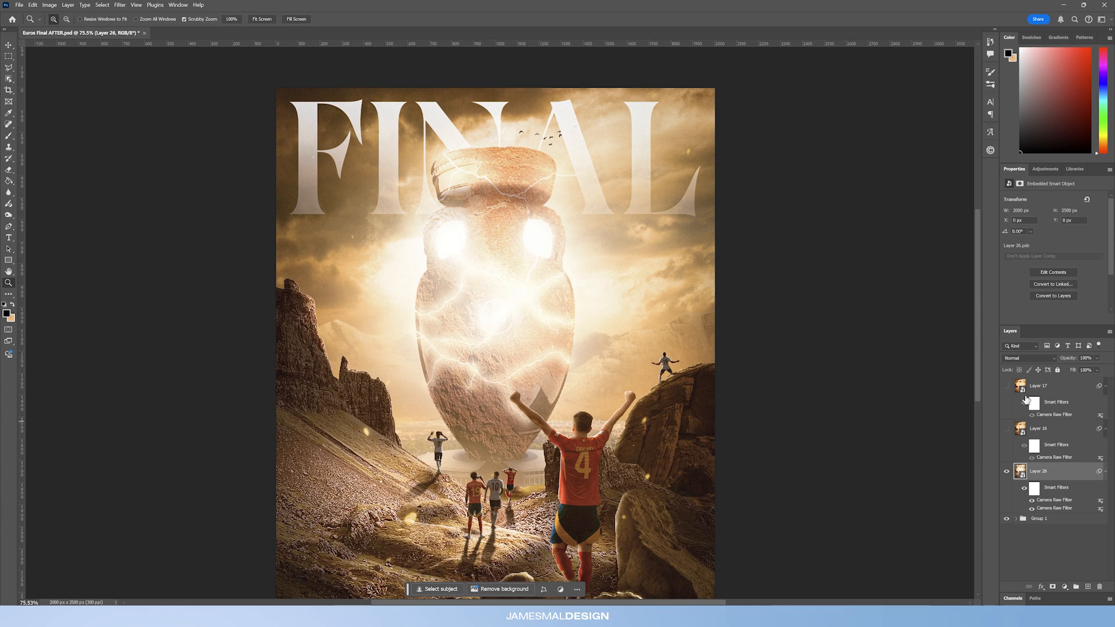
Step: Switch Layer 17 on and off to compare both Euros versions close up and as a whole, leaving it hidden
click(1007, 387)
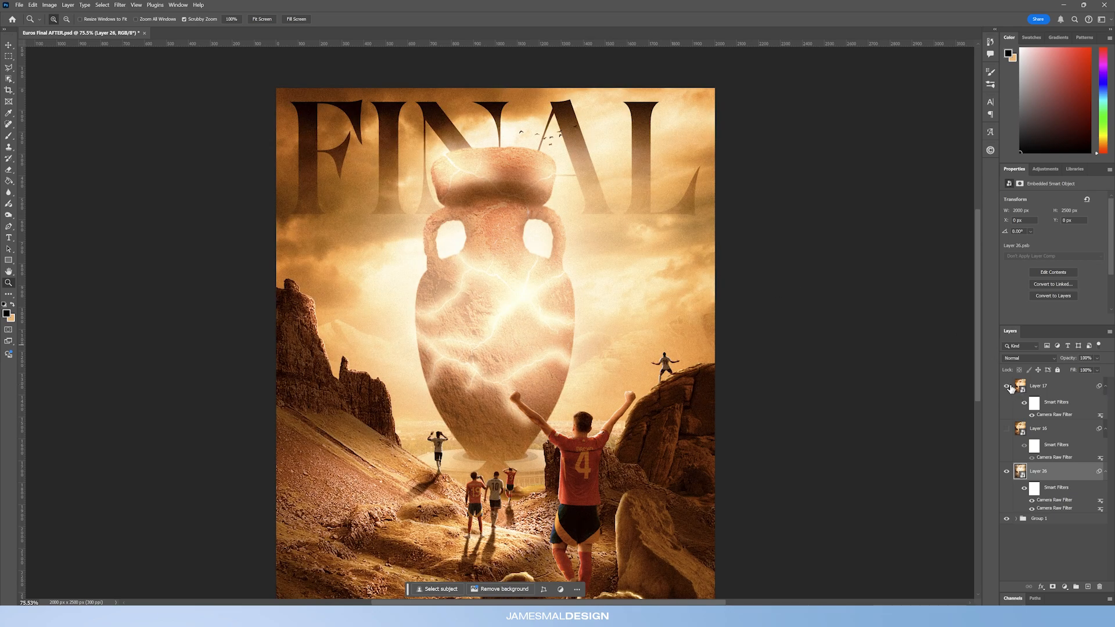
click(1007, 387)
drag(512, 278, 499, 284)
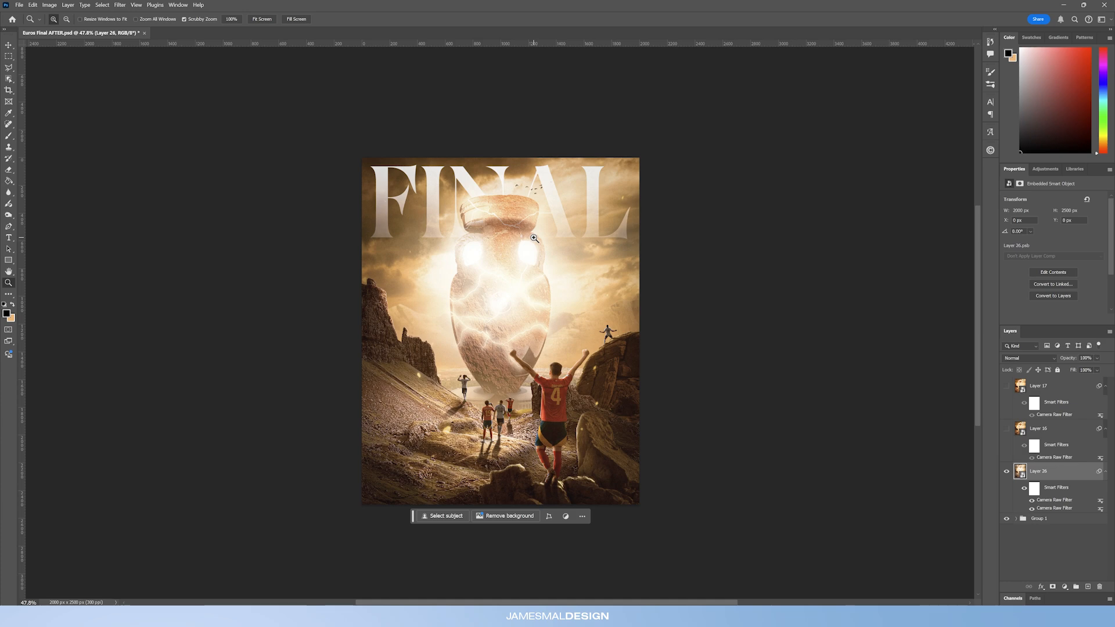
click(1007, 386)
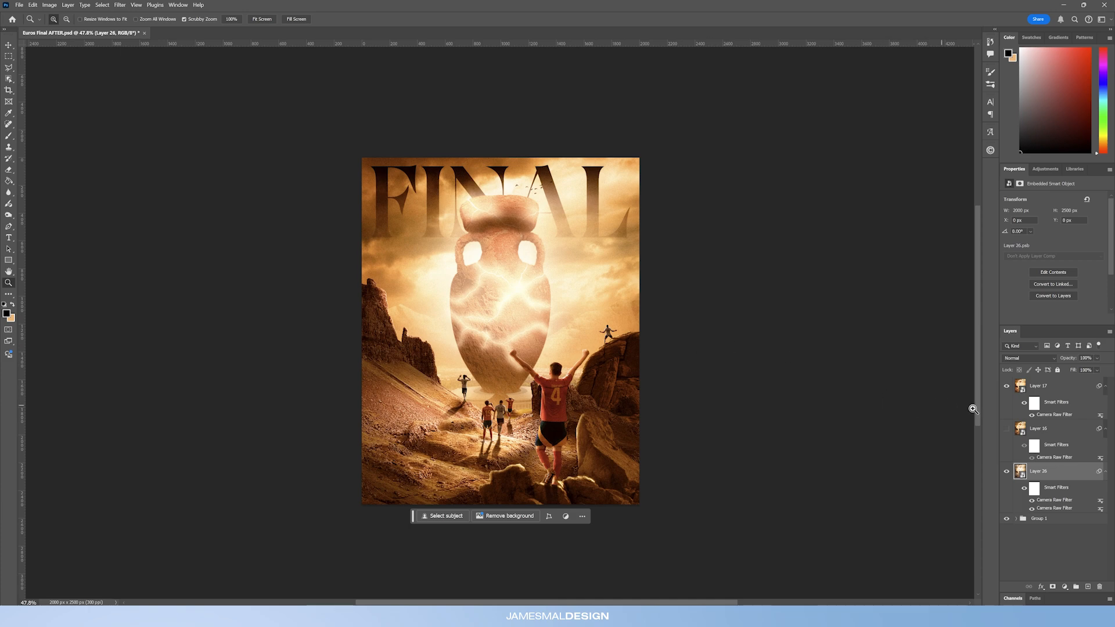
click(1005, 386)
Step: Examine the redesign's trophy glow, players, cast shadows and darkened foreground rocks with Layer 17 hidden
drag(515, 344, 524, 344)
drag(499, 287, 523, 287)
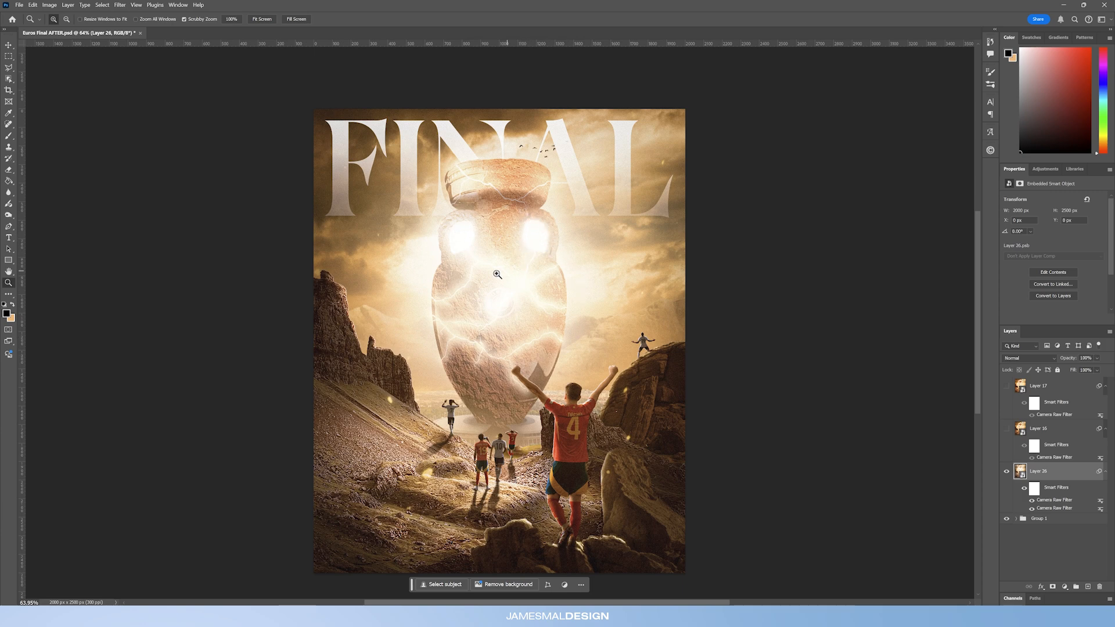
click(501, 381)
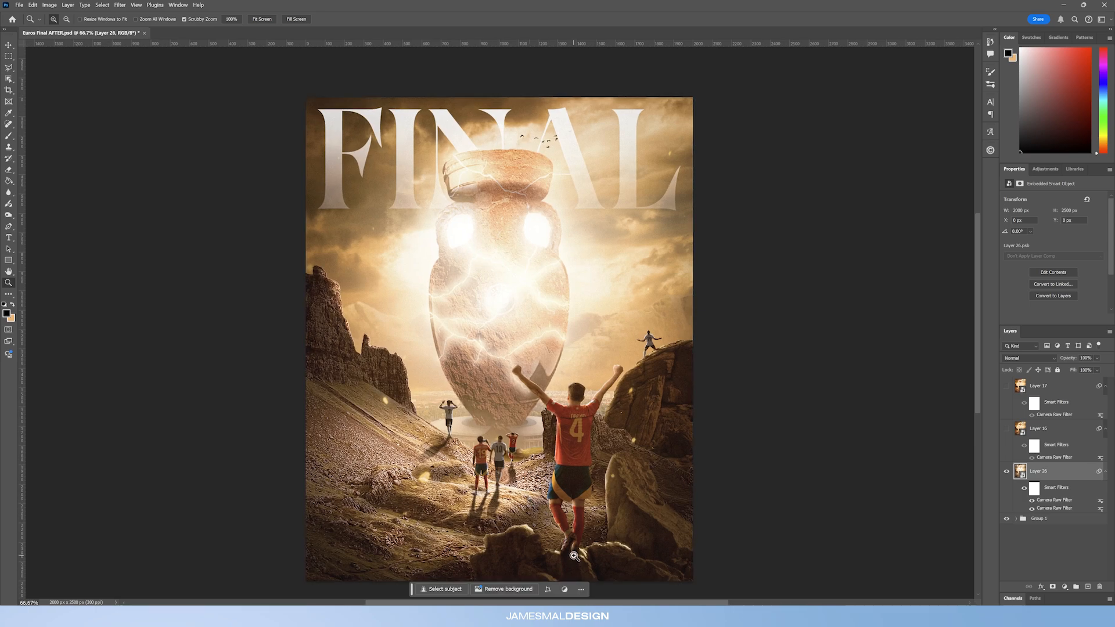
scroll(575, 556, down, 1)
drag(515, 488, 530, 484)
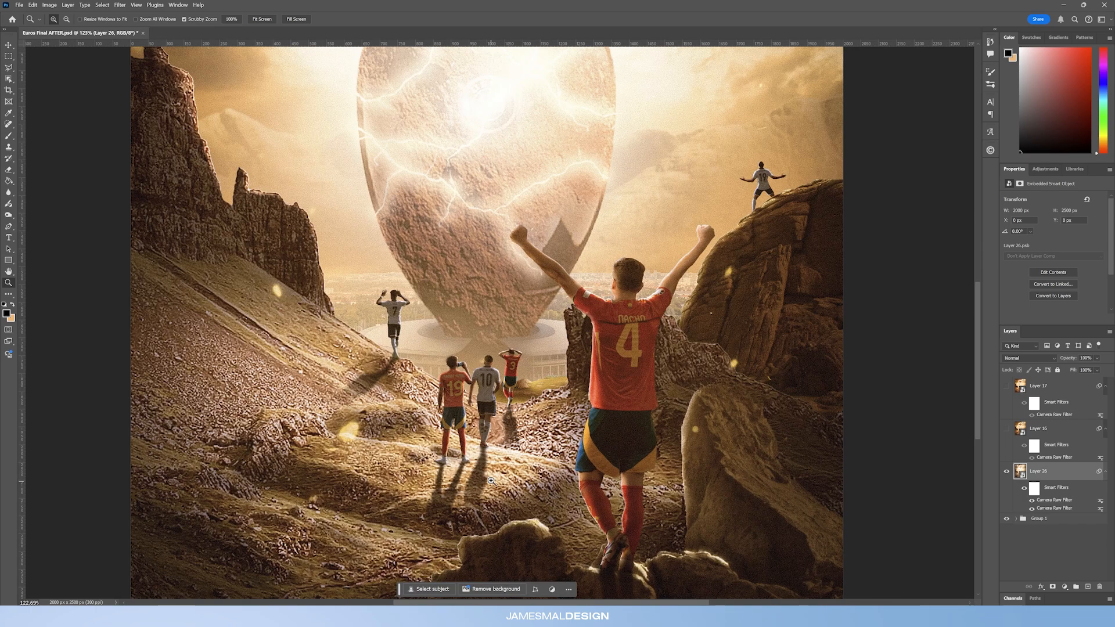
scroll(558, 491, down, 1)
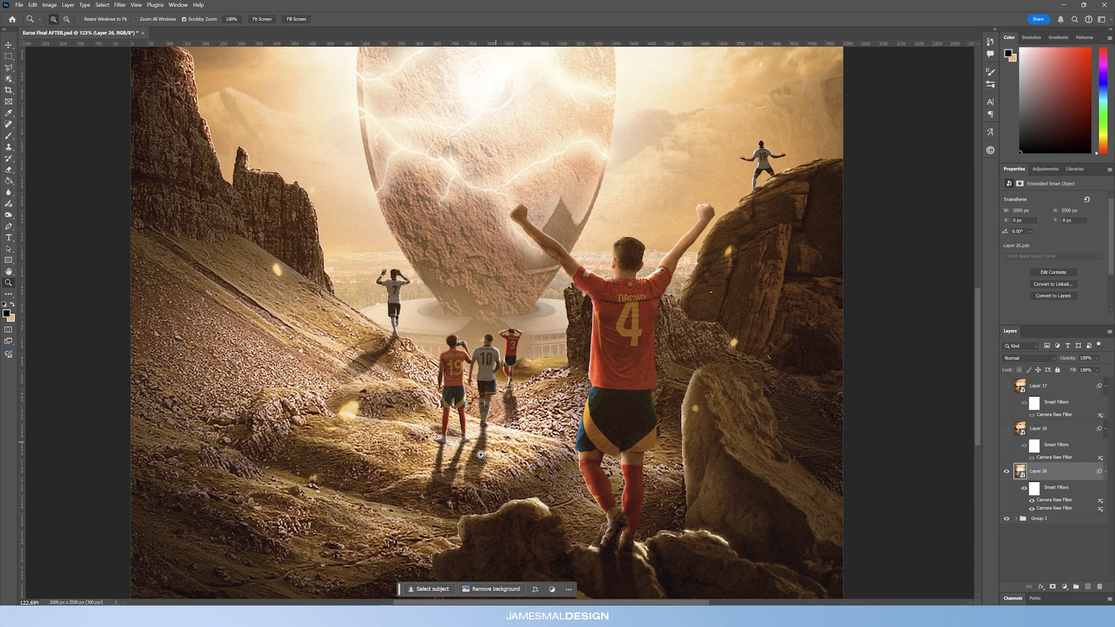
drag(594, 494, 549, 414)
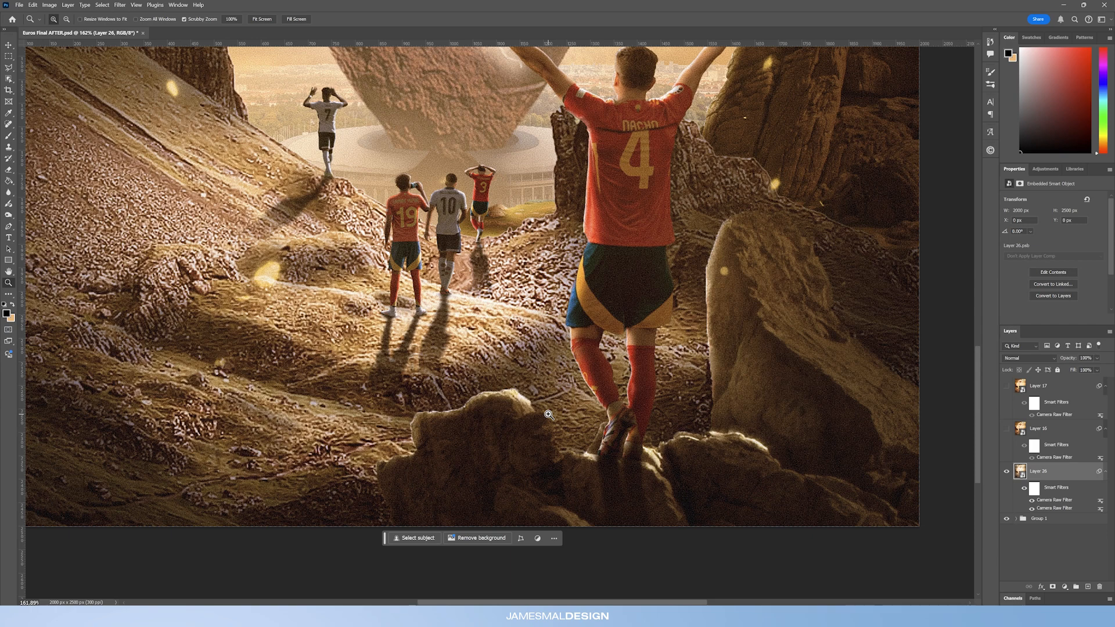
Step: Examine the Euros redesign's players, rocks and ground shadows close up and against the whole composition
drag(445, 312, 479, 375)
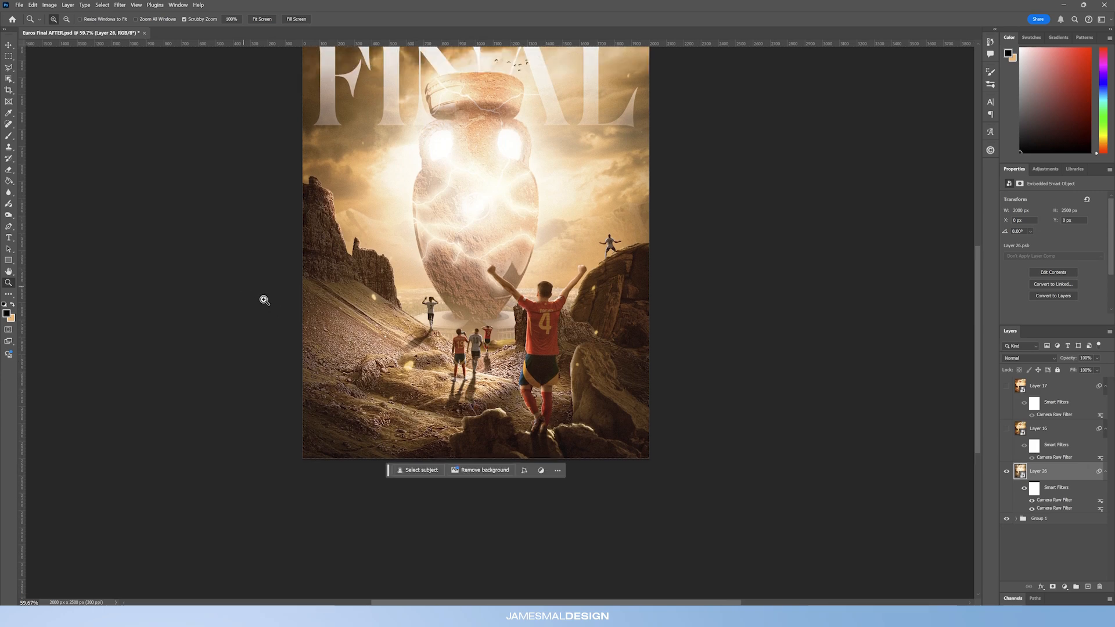
drag(427, 342, 456, 358)
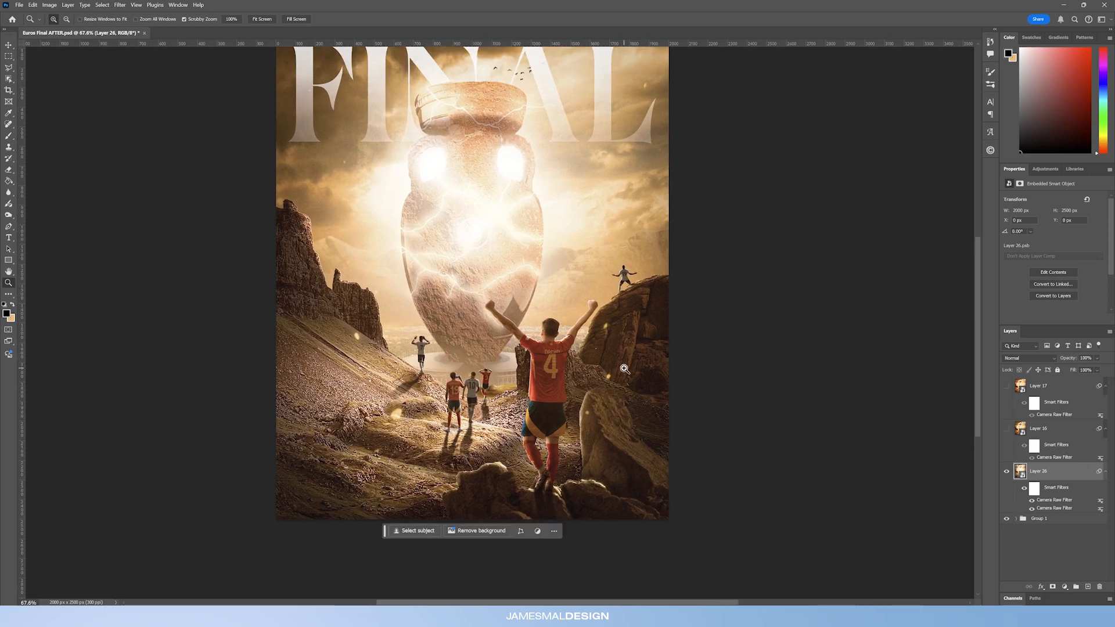
drag(413, 401, 433, 398)
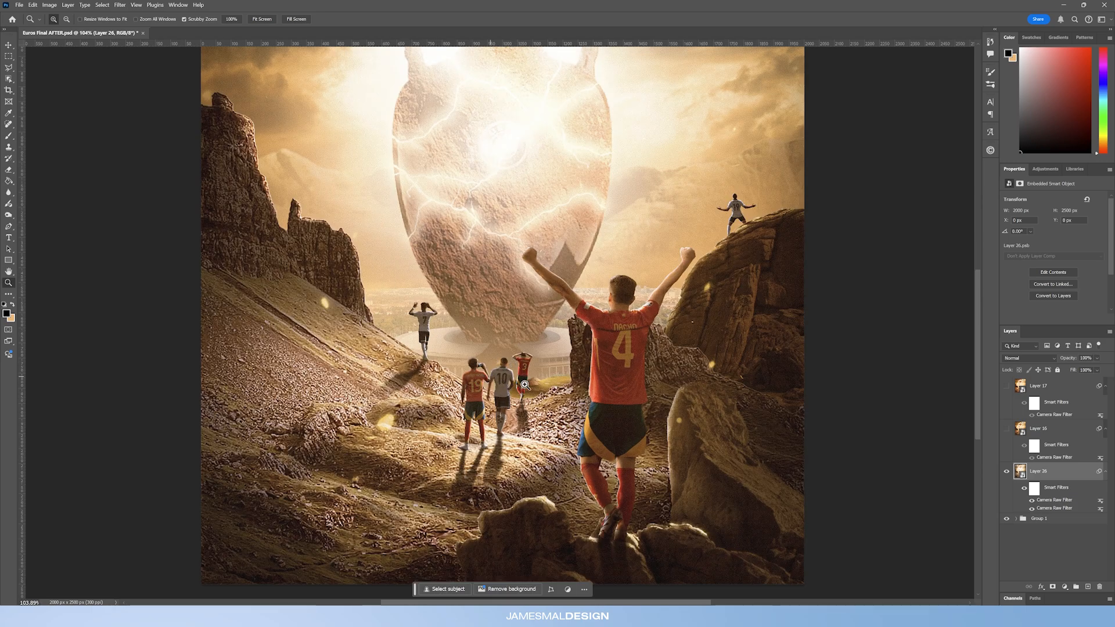
drag(587, 378, 532, 350)
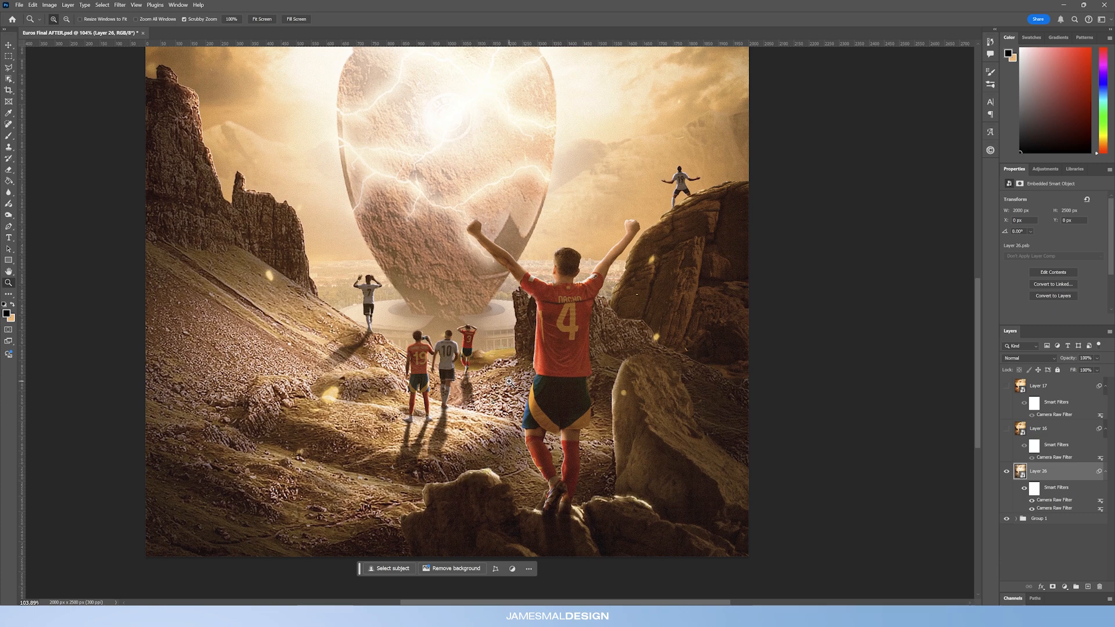
drag(445, 360, 484, 363)
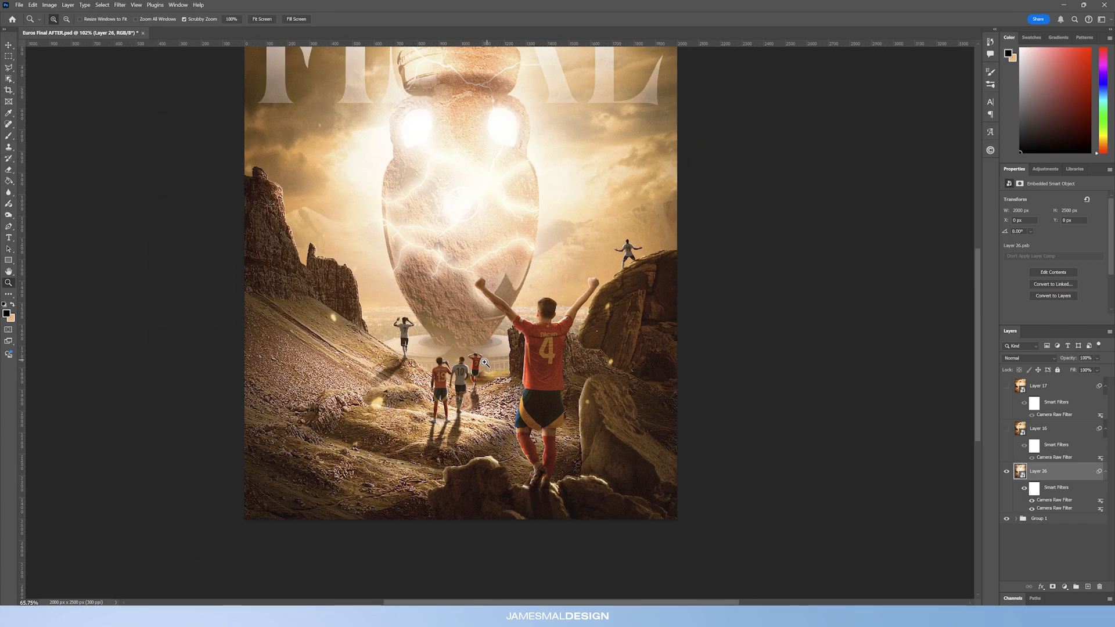
drag(480, 386, 498, 380)
mouse_move(512, 363)
mouse_down()
mouse_move(464, 363)
mouse_move(510, 363)
mouse_up()
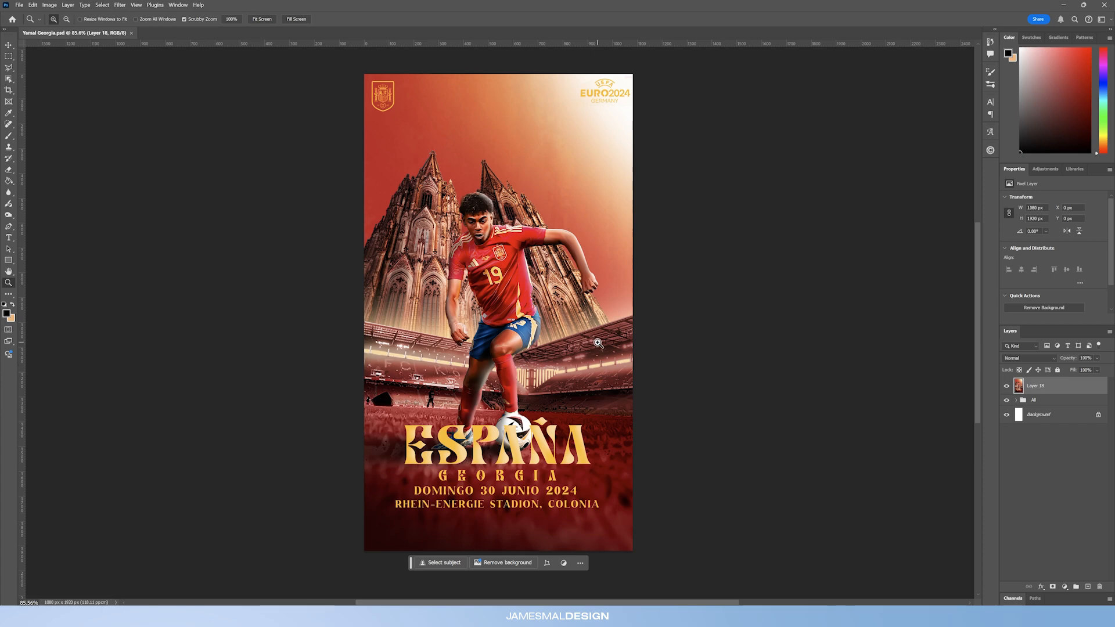
Step: Review the original Yamal Georgia poster as a whole, checking its crest, Euro 2024 logo, background light and ESPAÑA title
mouse_move(492, 237)
mouse_down()
mouse_move(501, 234)
mouse_move(492, 256)
mouse_up()
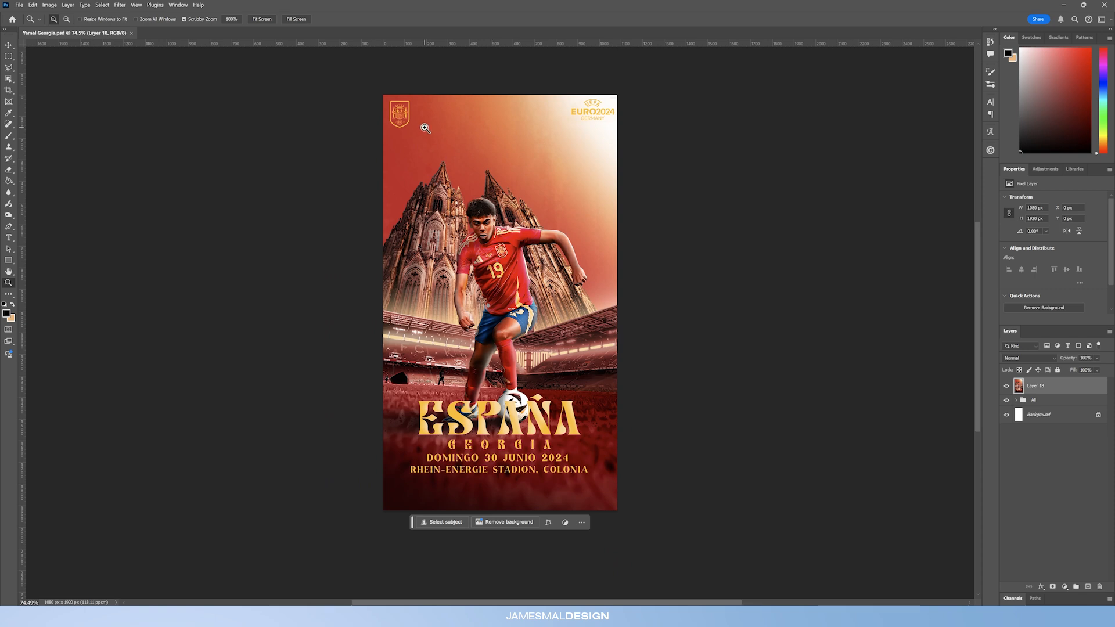
drag(490, 219, 504, 220)
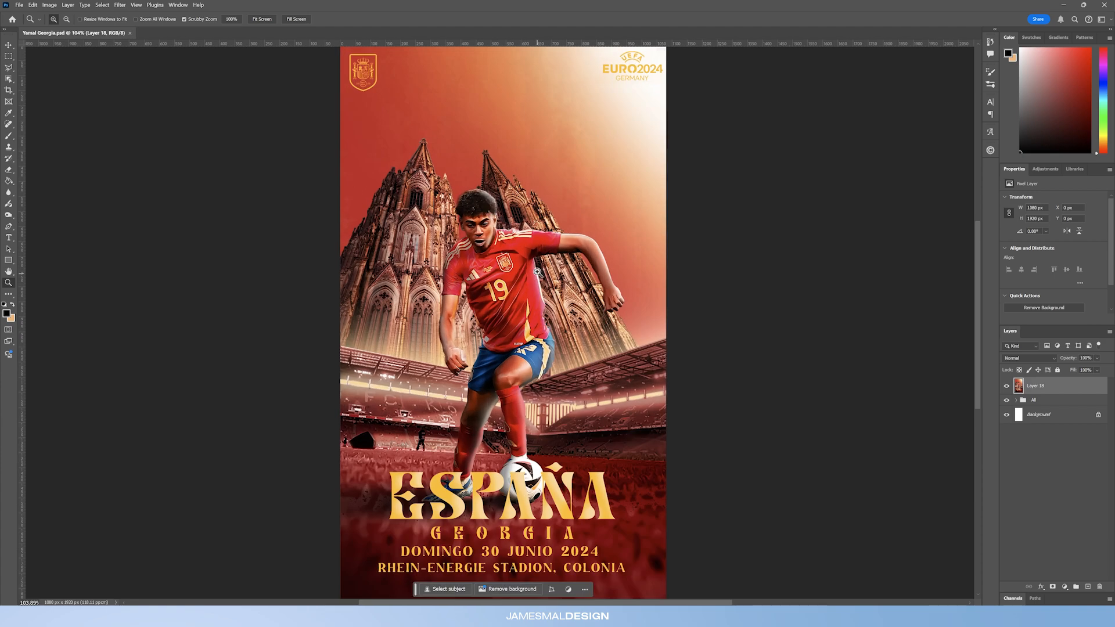
drag(518, 383, 509, 387)
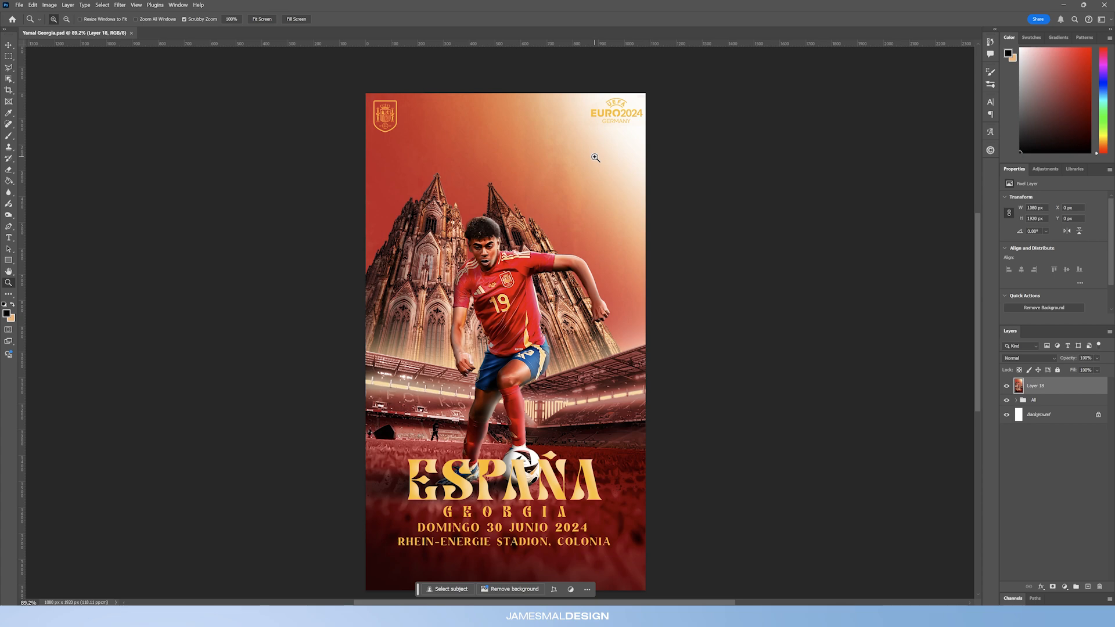
scroll(546, 233, down, 1)
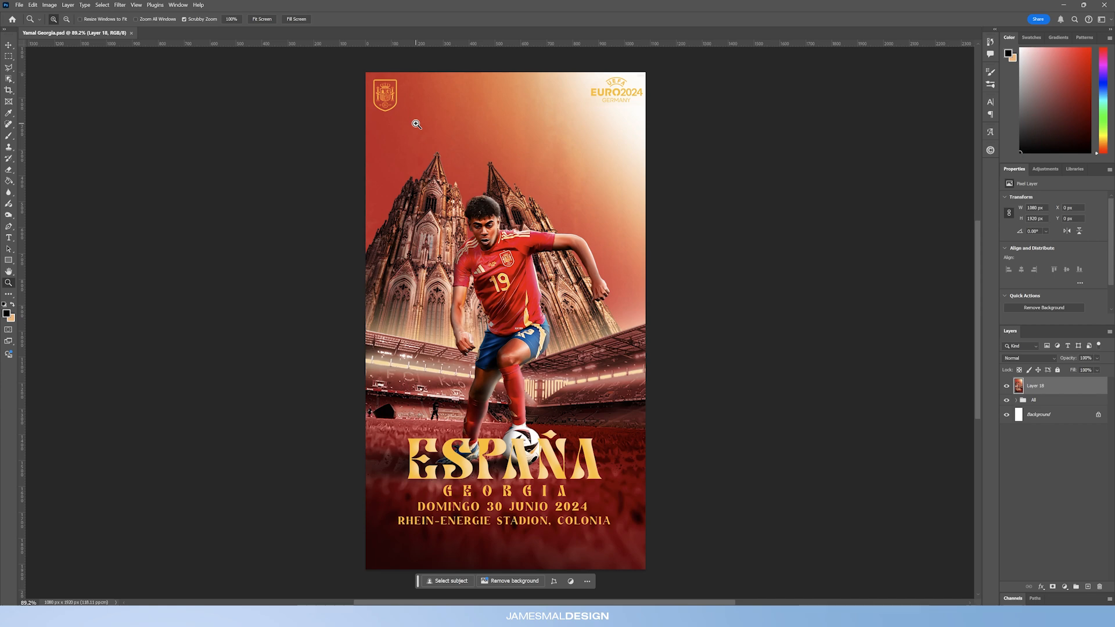
drag(525, 316, 523, 328)
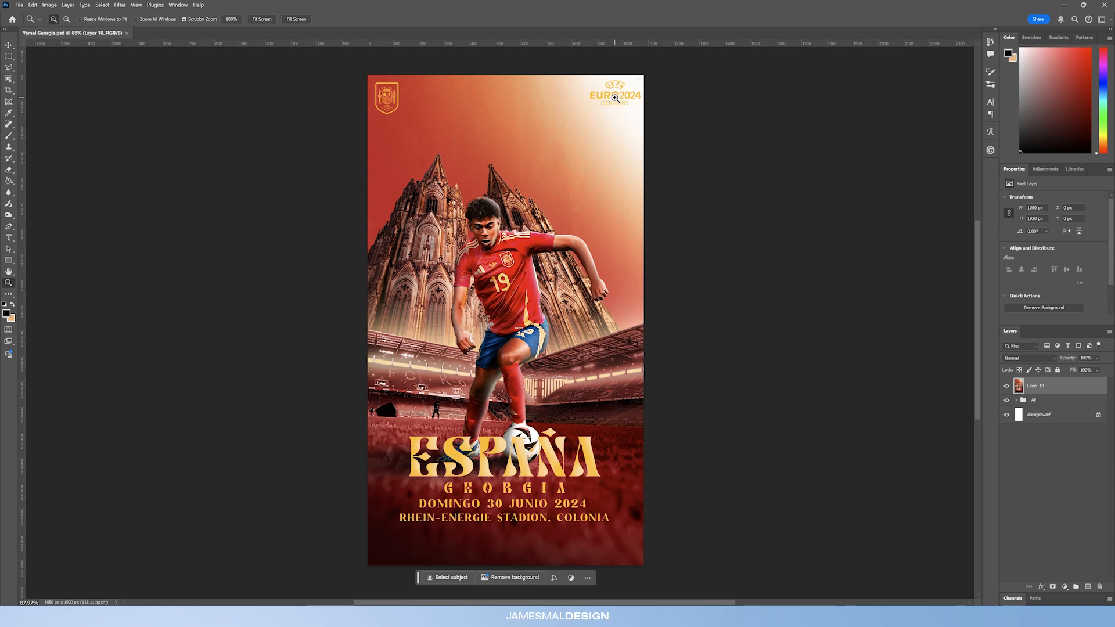
Step: Inspect the original poster's player cutout close up, checking the hands, shorts, legs and ball against the stadium and title
click(501, 235)
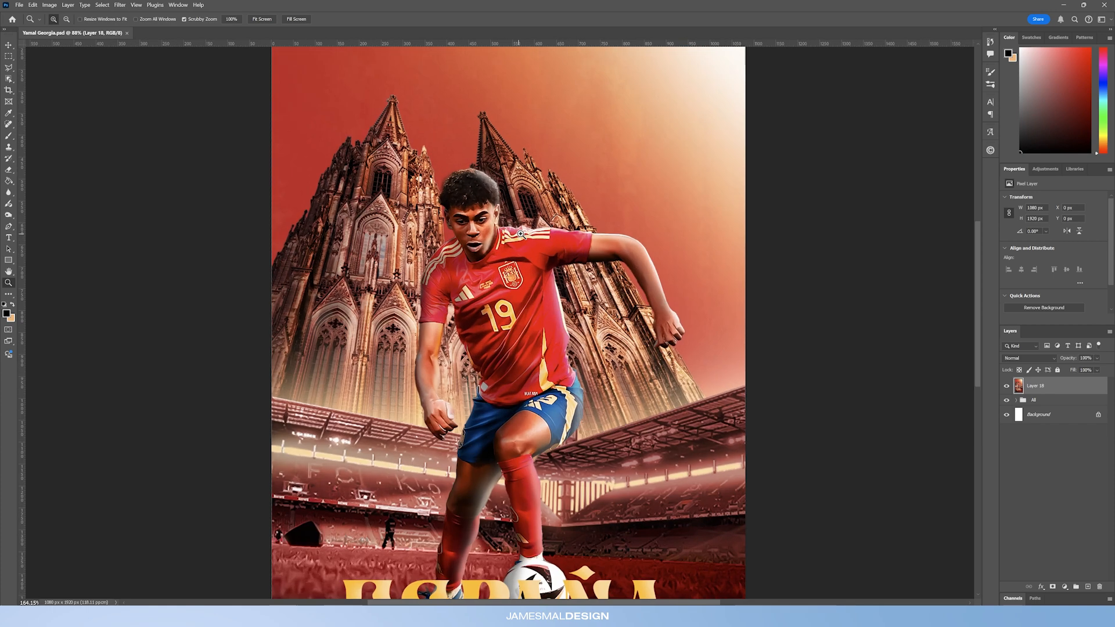
scroll(480, 442, down, 10)
mouse_move(480, 386)
mouse_down()
mouse_move(500, 385)
mouse_move(493, 366)
mouse_move(484, 371)
mouse_up()
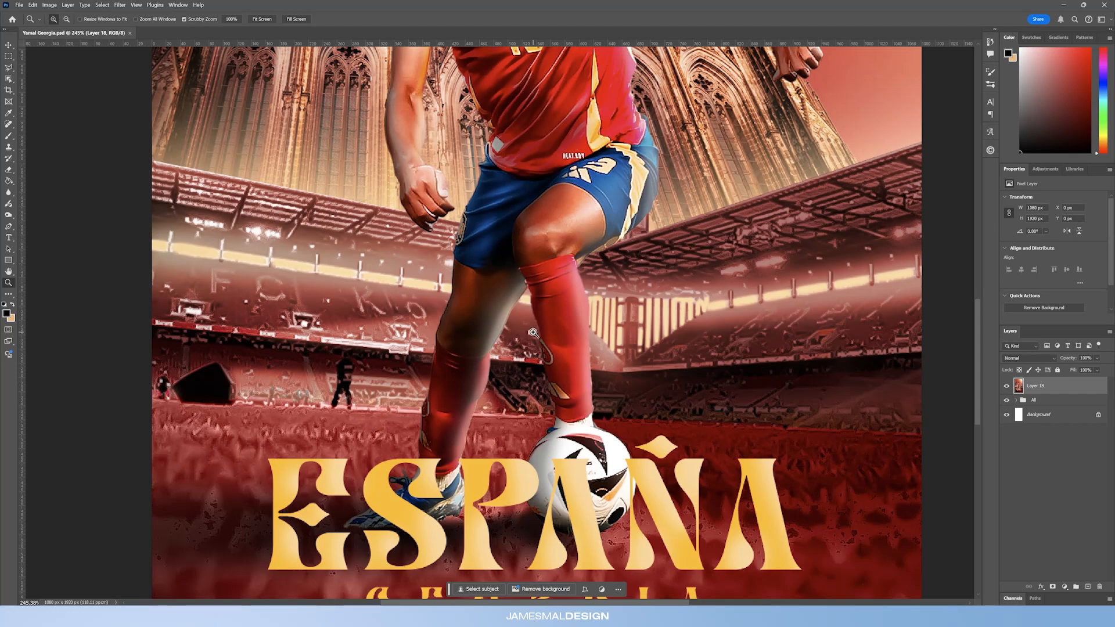
scroll(485, 188, up, 1)
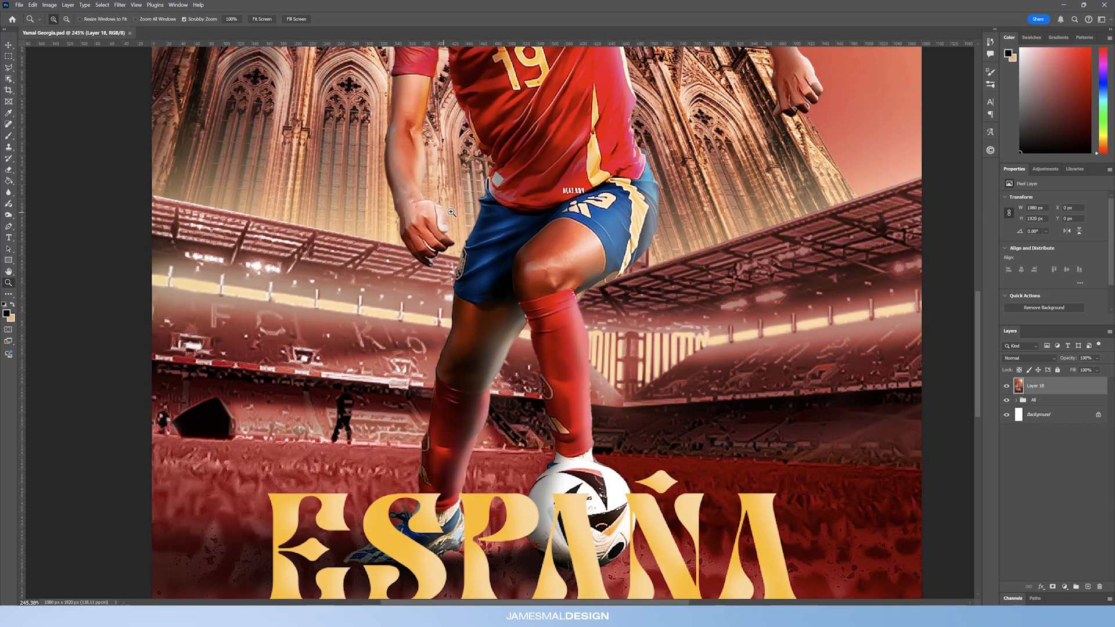
drag(450, 212, 462, 212)
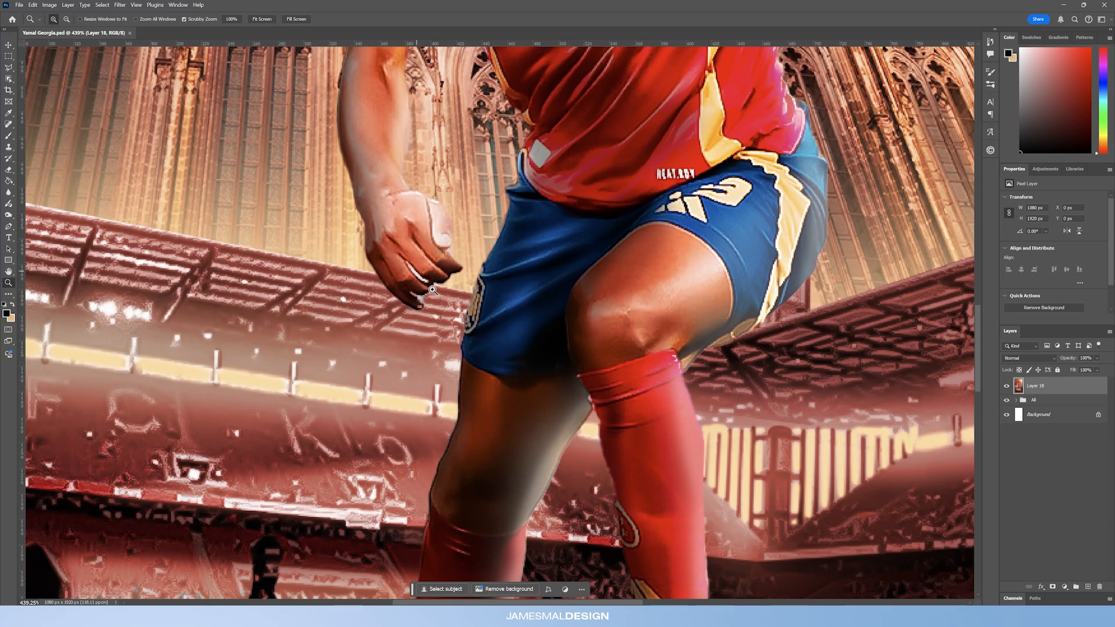
drag(427, 289, 413, 291)
mouse_move(479, 303)
mouse_down()
mouse_move(457, 299)
mouse_move(465, 304)
mouse_up()
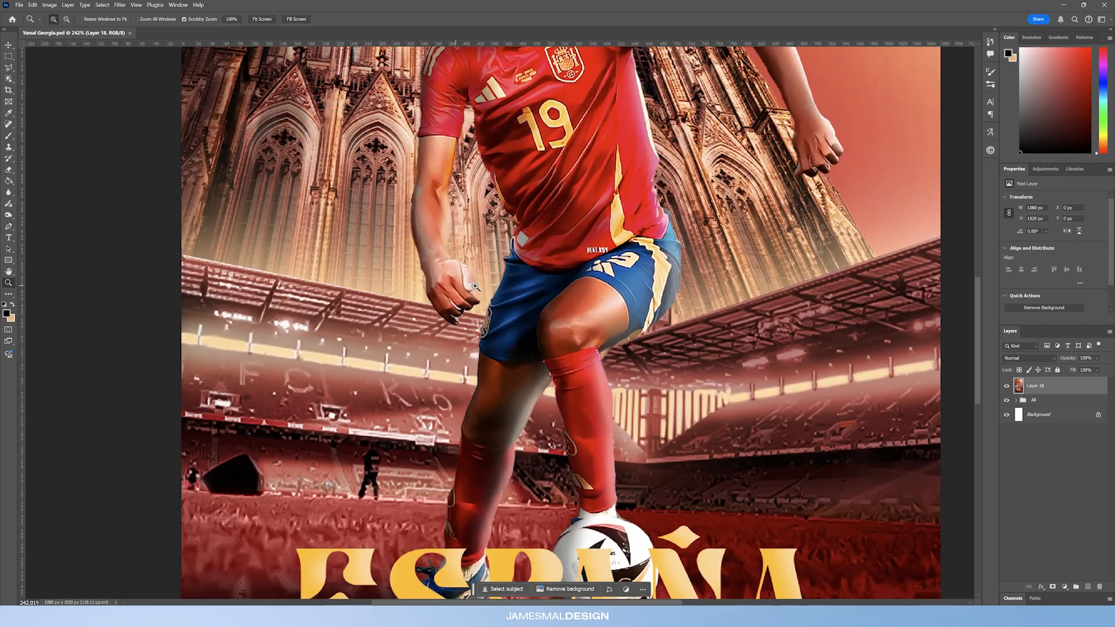
drag(542, 308, 511, 307)
drag(564, 256, 553, 252)
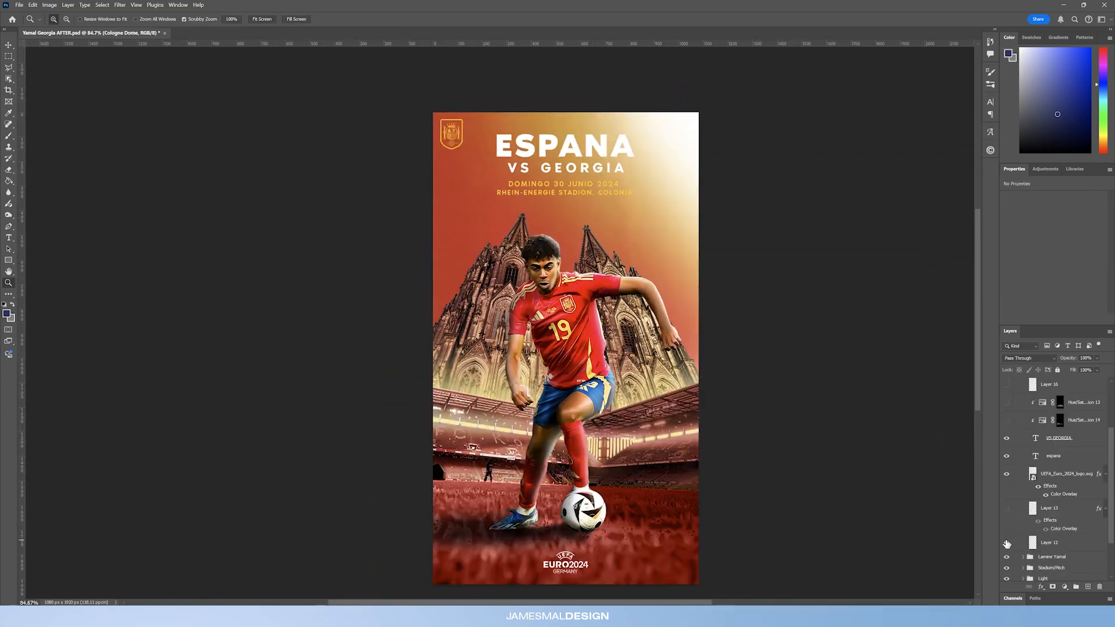
Step: Switch the visibility of the grass pitch photo in the redesign's Stadium/Pitch group
mouse_move(572, 174)
mouse_down()
mouse_move(639, 175)
mouse_move(593, 173)
mouse_up()
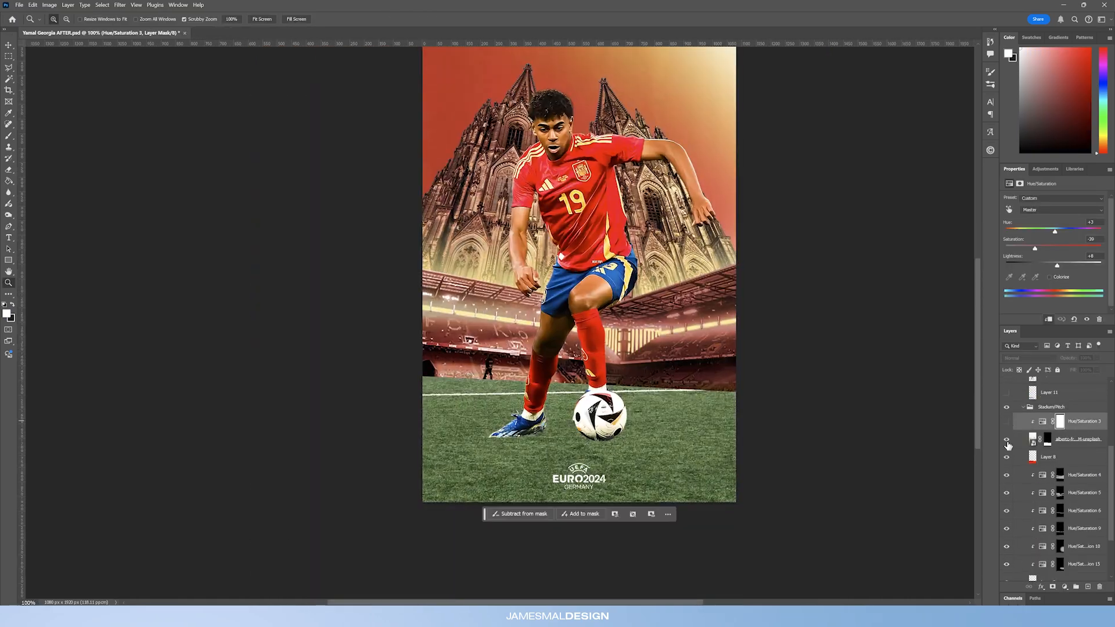
click(1007, 441)
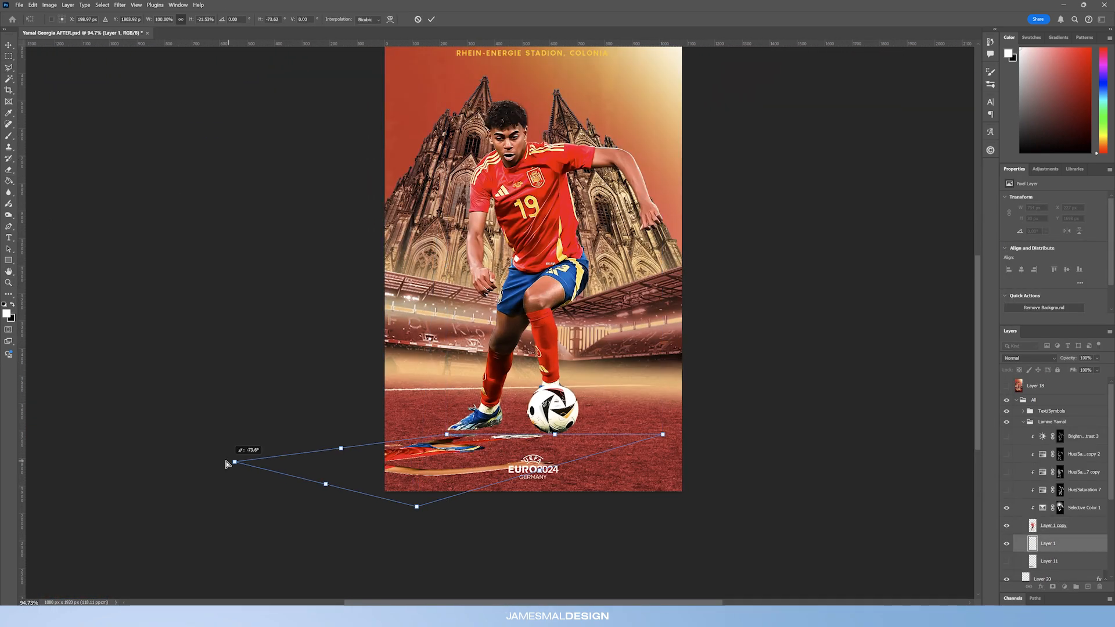
Step: Distort the player copy on Layer 1 flat across the pitch as a cast shadow, and add a Curves adjustment above Layer 1 copy
drag(227, 463, 200, 473)
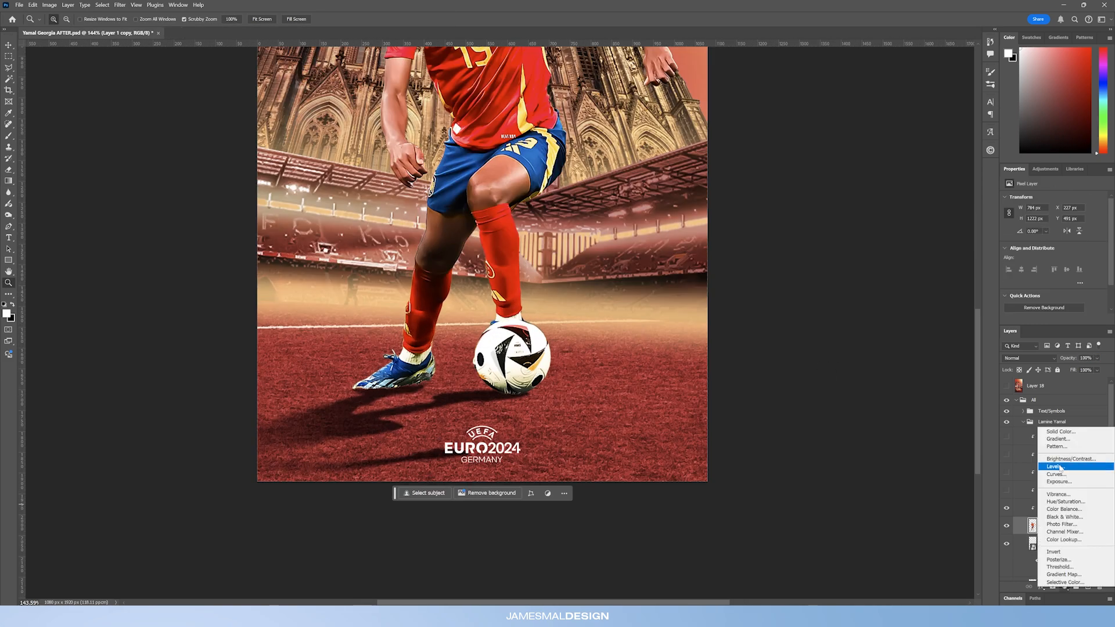
click(1056, 474)
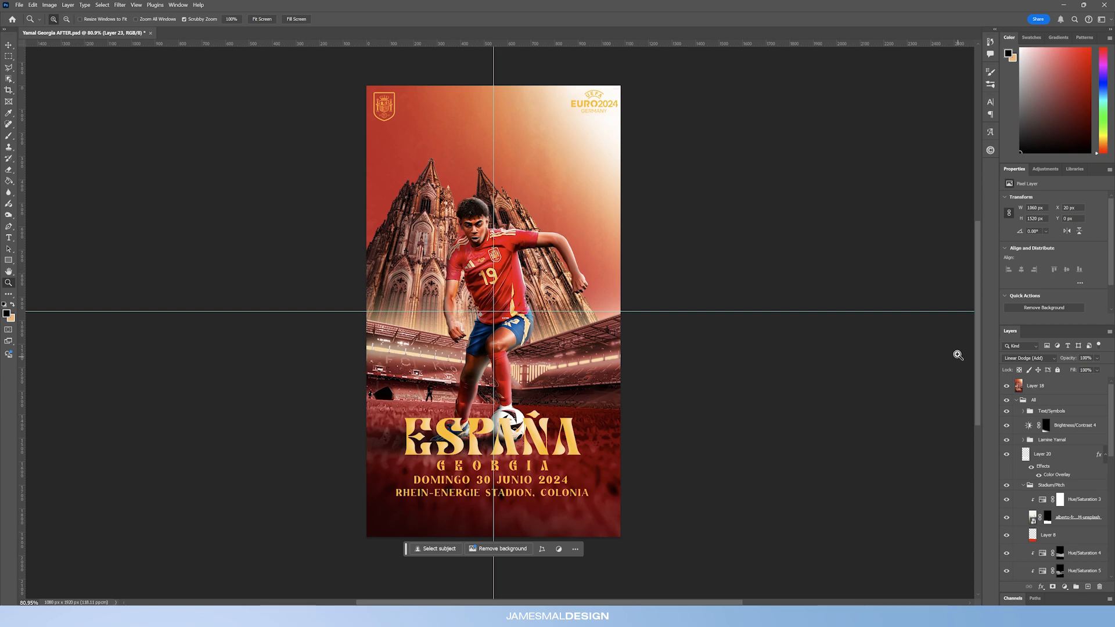
Step: Compare the original España poster with the redesign by switching Layer 18 on and off, leaving it hidden
click(1007, 386)
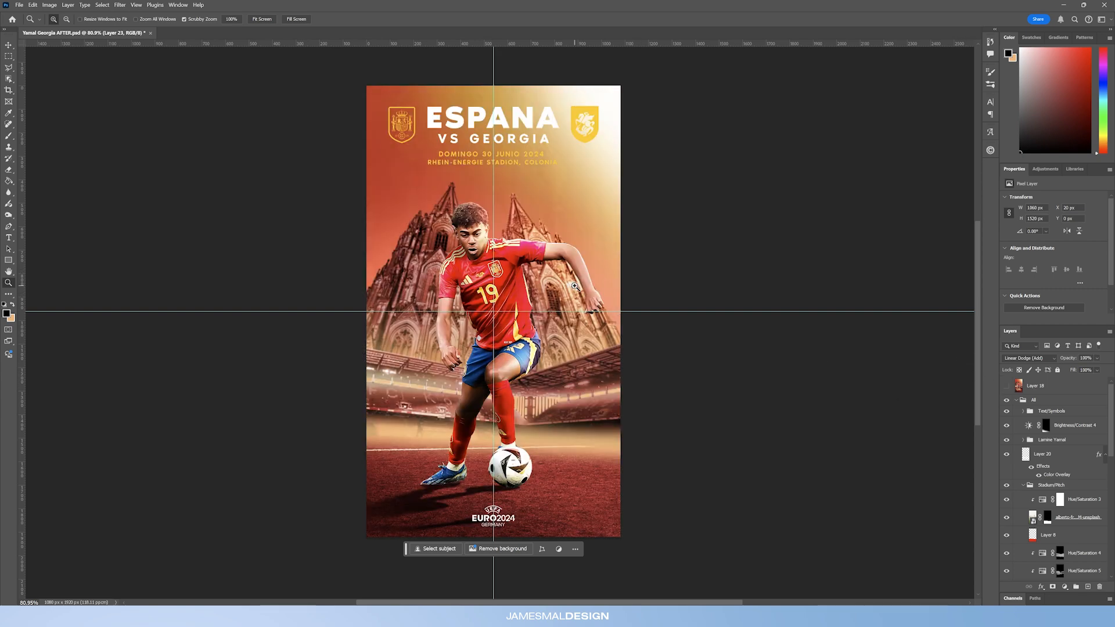
drag(598, 280, 605, 281)
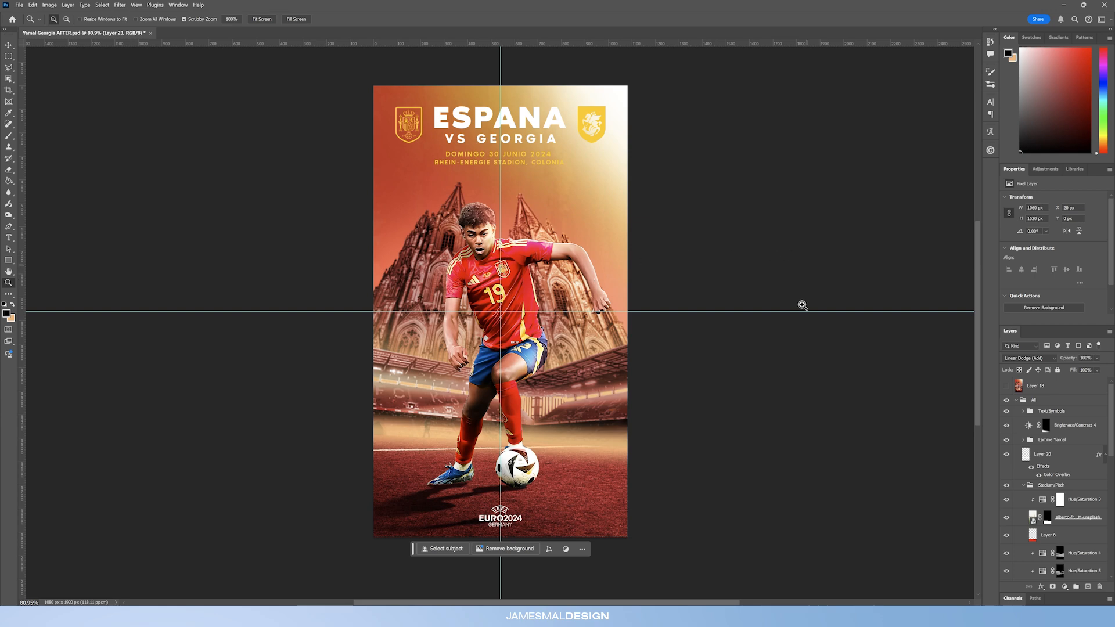
click(1008, 386)
click(1007, 386)
scroll(433, 341, up, 1)
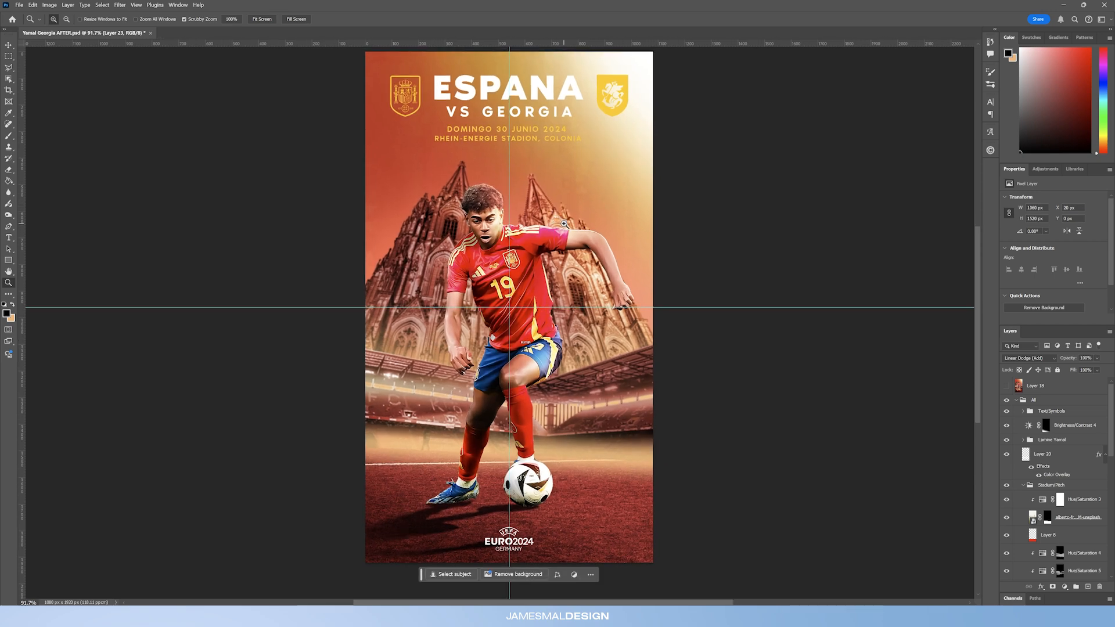
click(1007, 386)
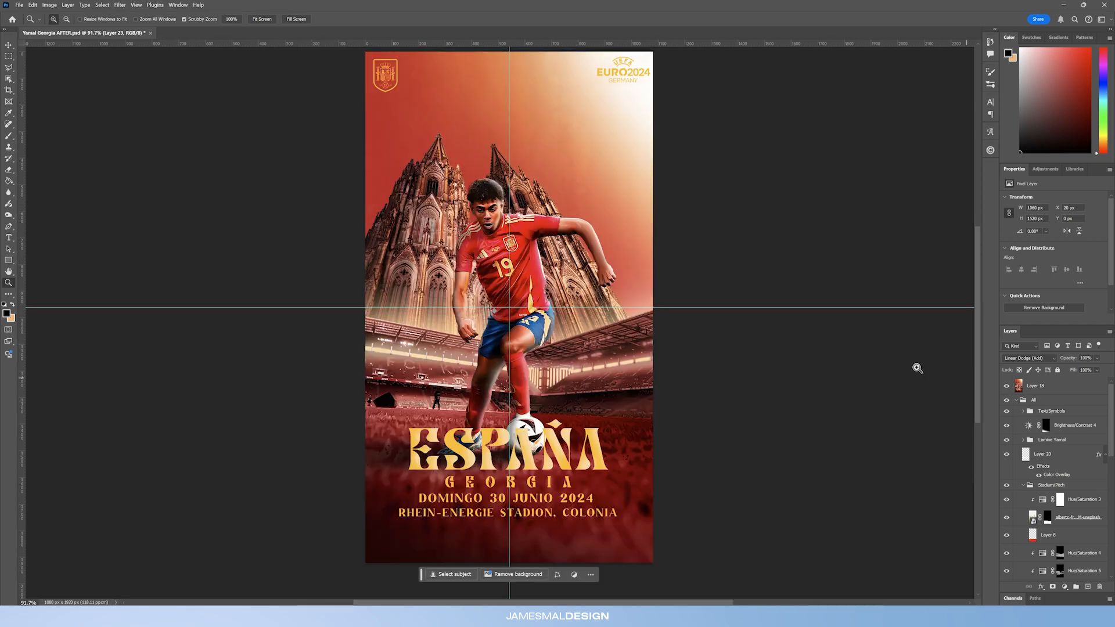
click(1006, 387)
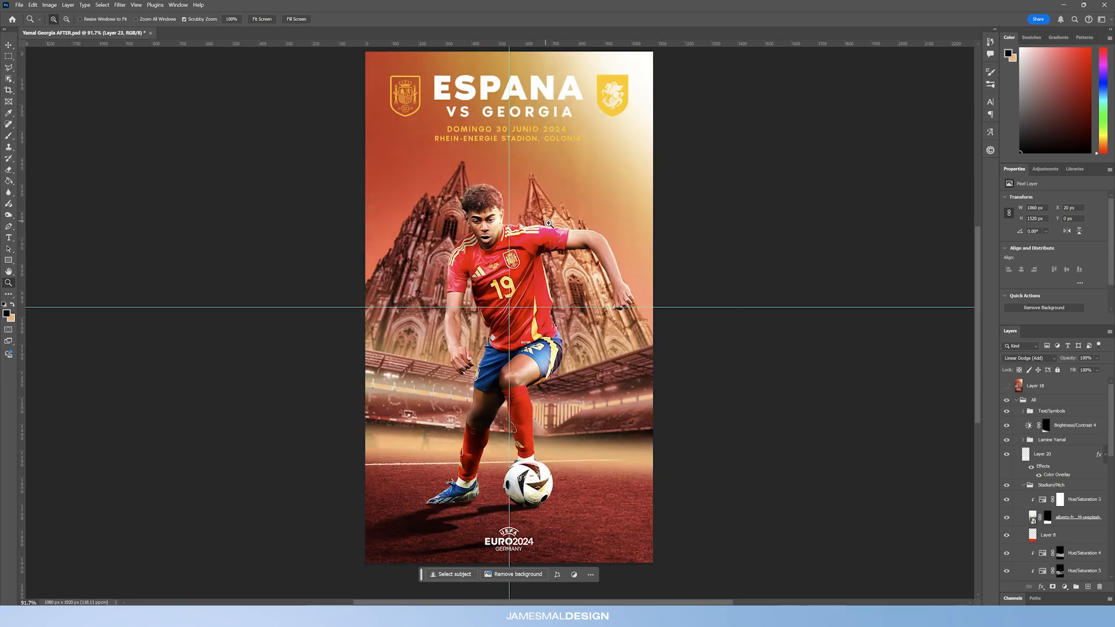
Step: Examine the redesign's title block, crests, player and Euro 2024 logo, and compare it with the original by switching Layer 18's visibility
scroll(549, 223, up, 1)
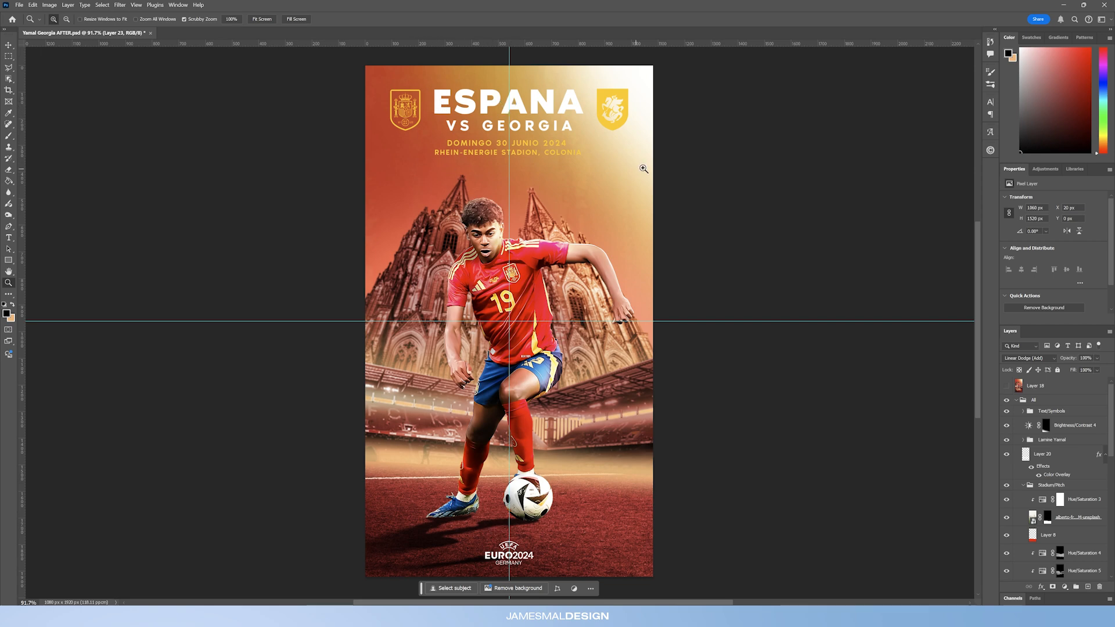
drag(498, 98, 424, 102)
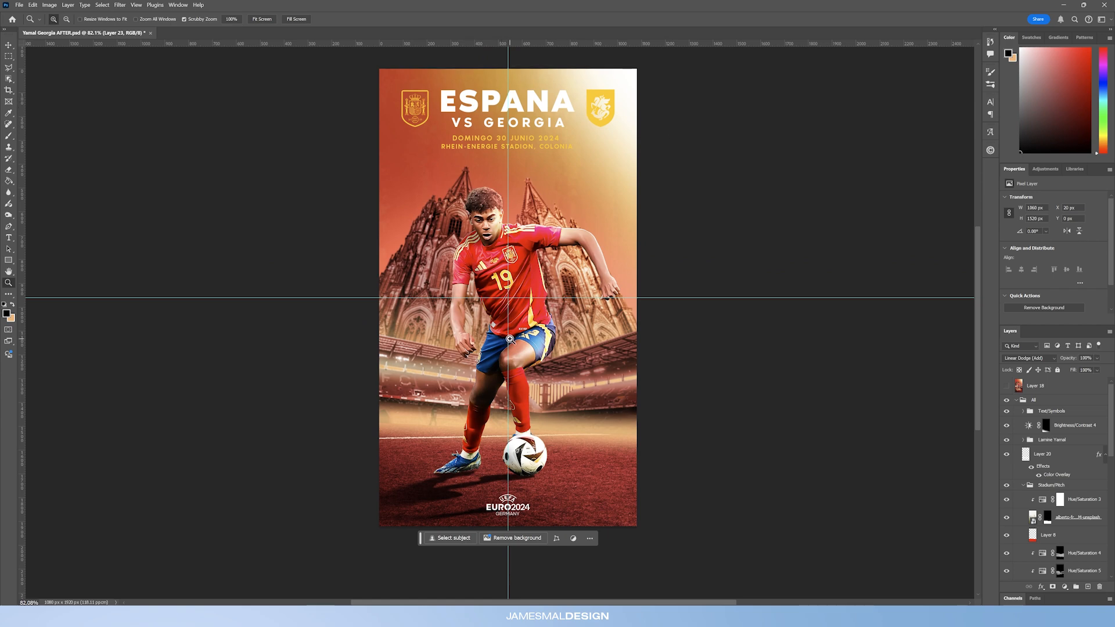
scroll(500, 487, down, 1)
mouse_move(516, 479)
mouse_down()
mouse_move(482, 479)
mouse_move(509, 479)
mouse_up()
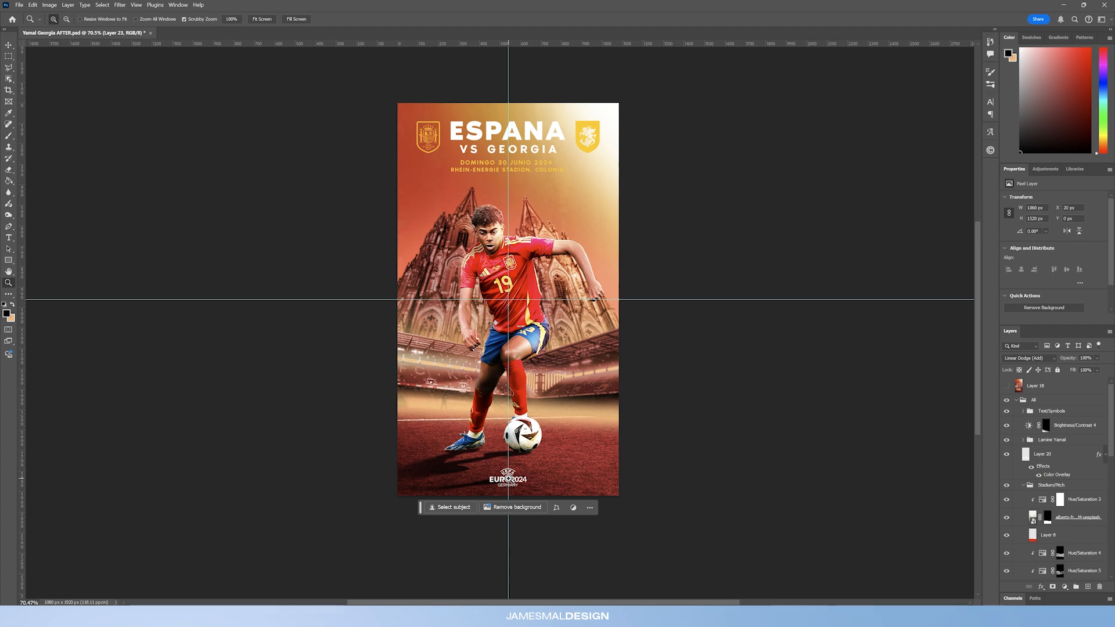
drag(508, 411, 657, 412)
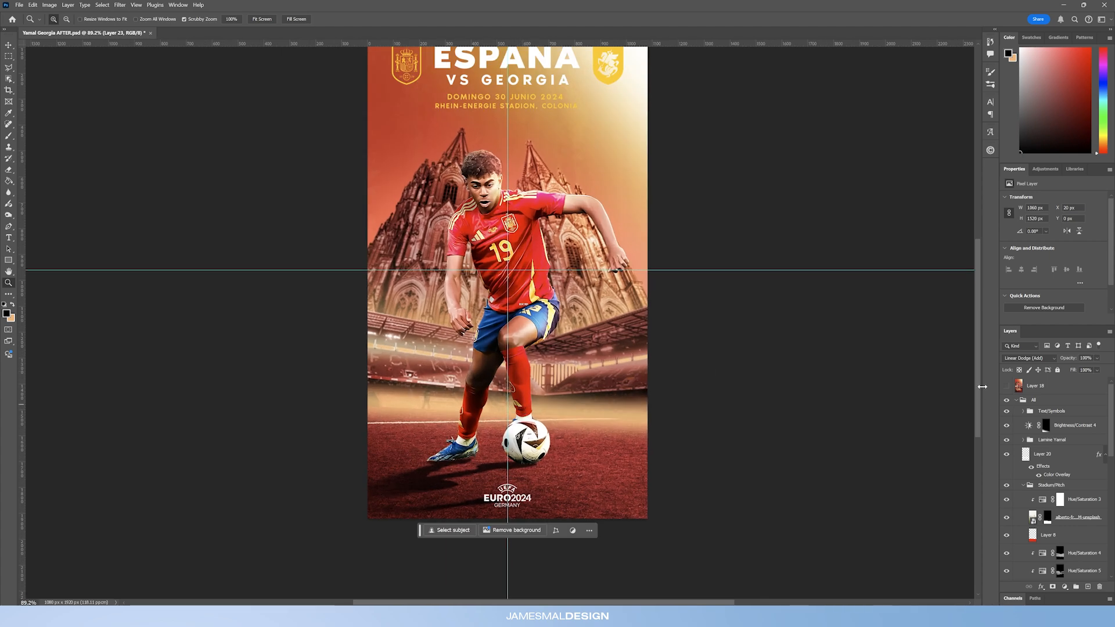
click(1007, 385)
click(1007, 386)
click(1007, 385)
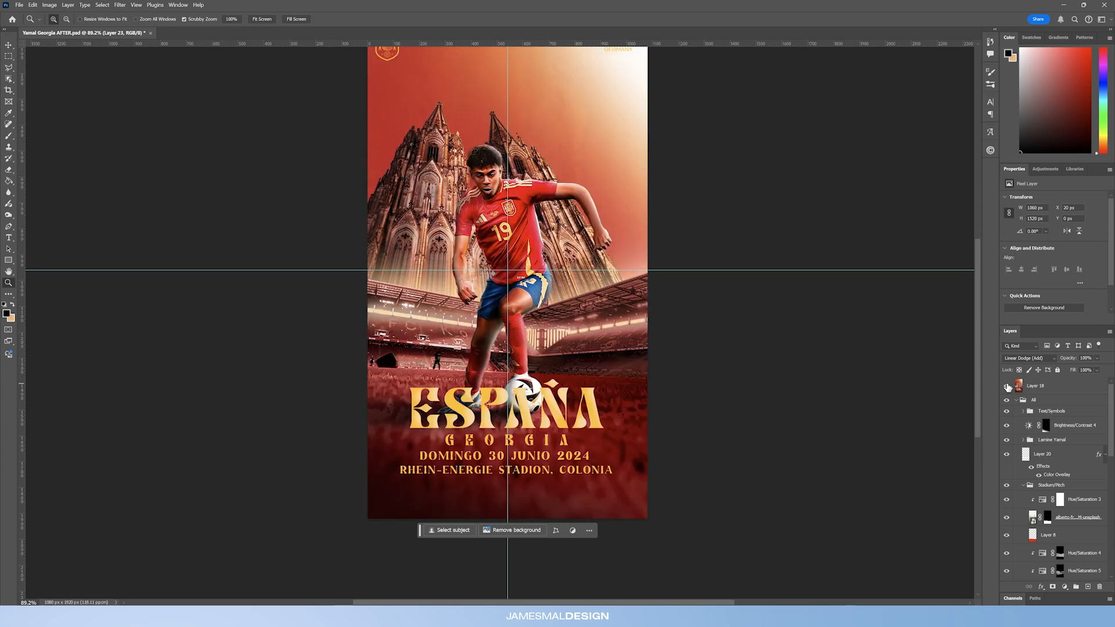
click(1007, 386)
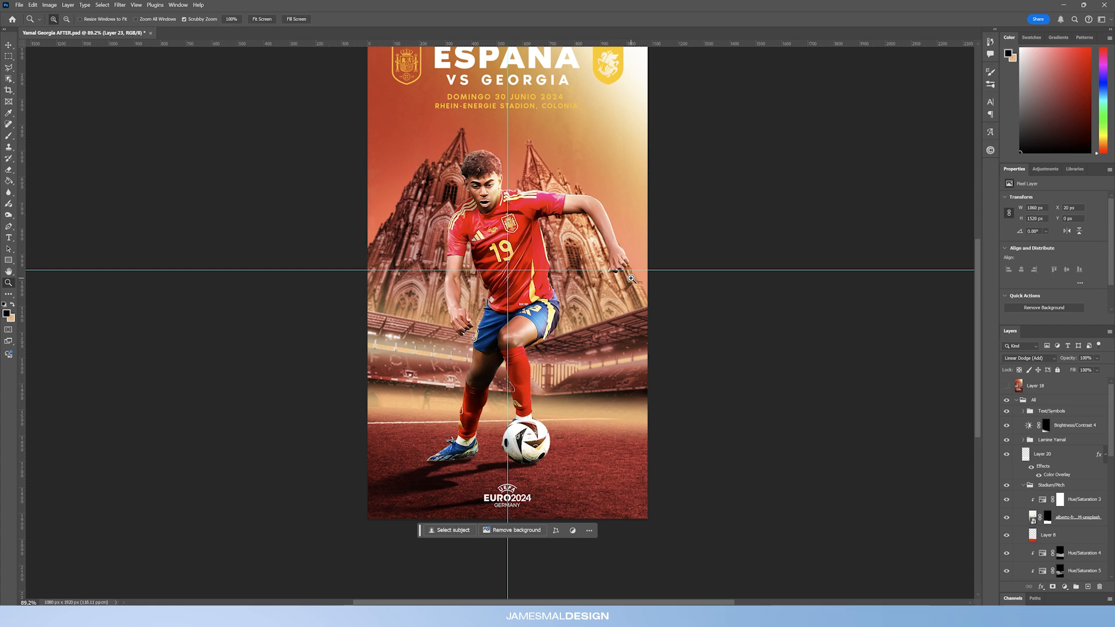
Step: Examine the redesign's player lighting, hazy cathedral and stadium, and shadow on the pitch with Layer 18 hidden
click(495, 156)
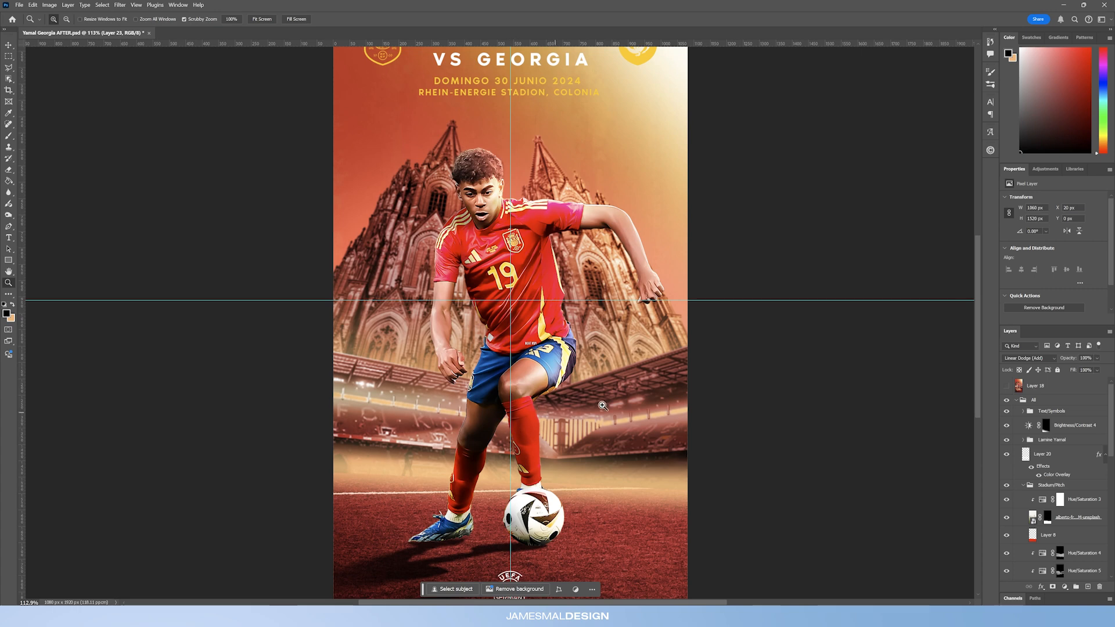
scroll(557, 253, down, 1)
scroll(558, 253, down, 2)
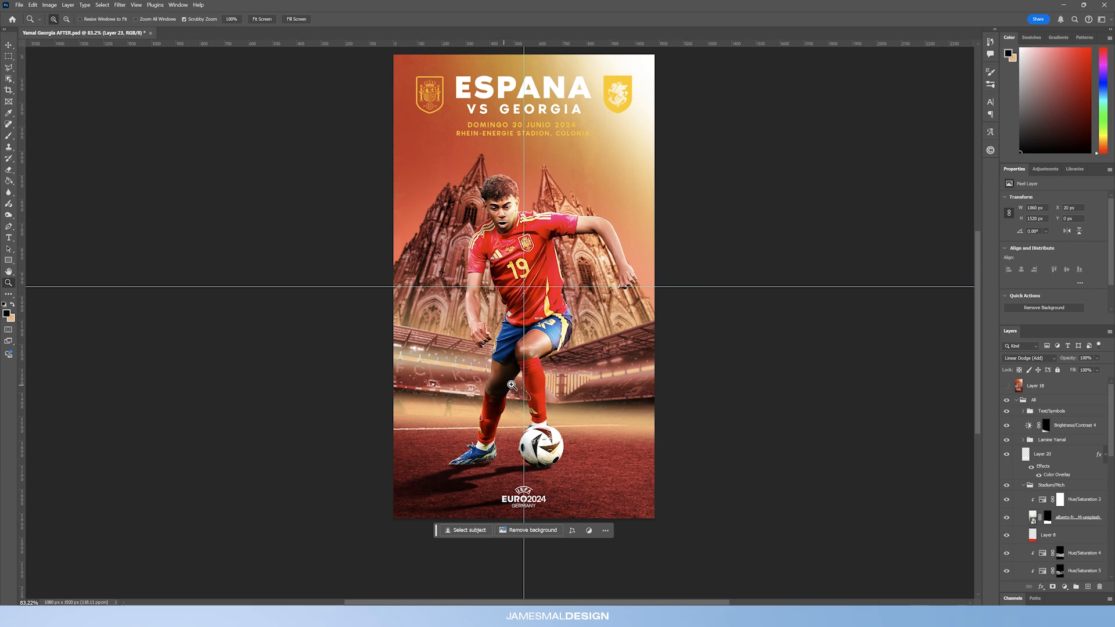
scroll(506, 386, up, 1)
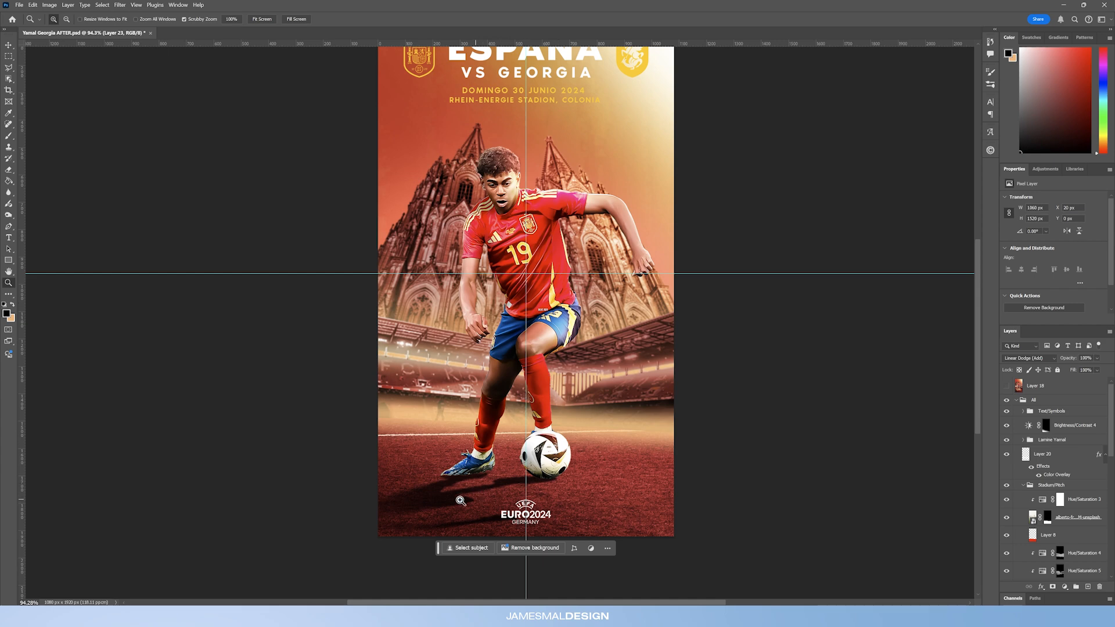
Step: Show Layer 18 and examine the original poster's stadium, pitch, player's legs and title lettering up close
mouse_move(543, 458)
mouse_down()
mouse_move(520, 460)
mouse_move(536, 463)
mouse_up()
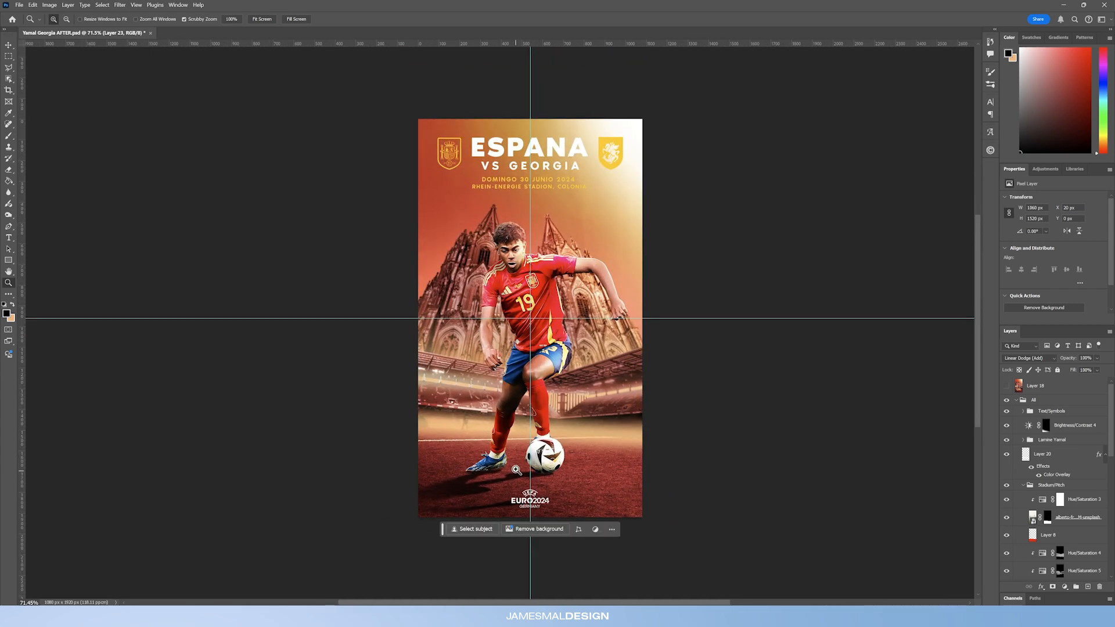
drag(519, 474, 581, 466)
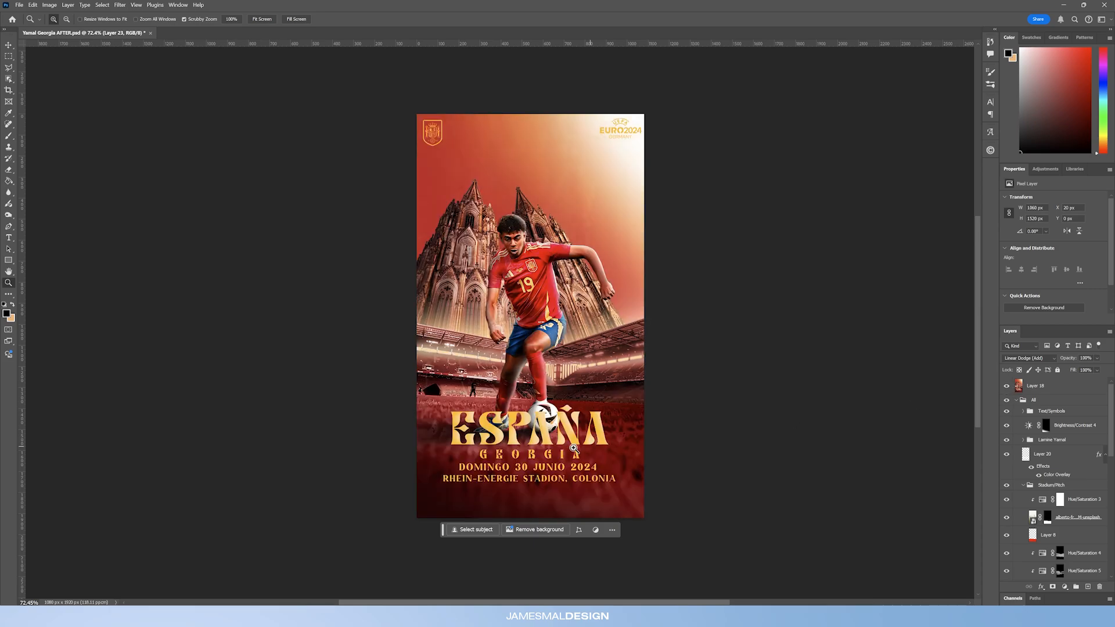
drag(490, 452, 482, 361)
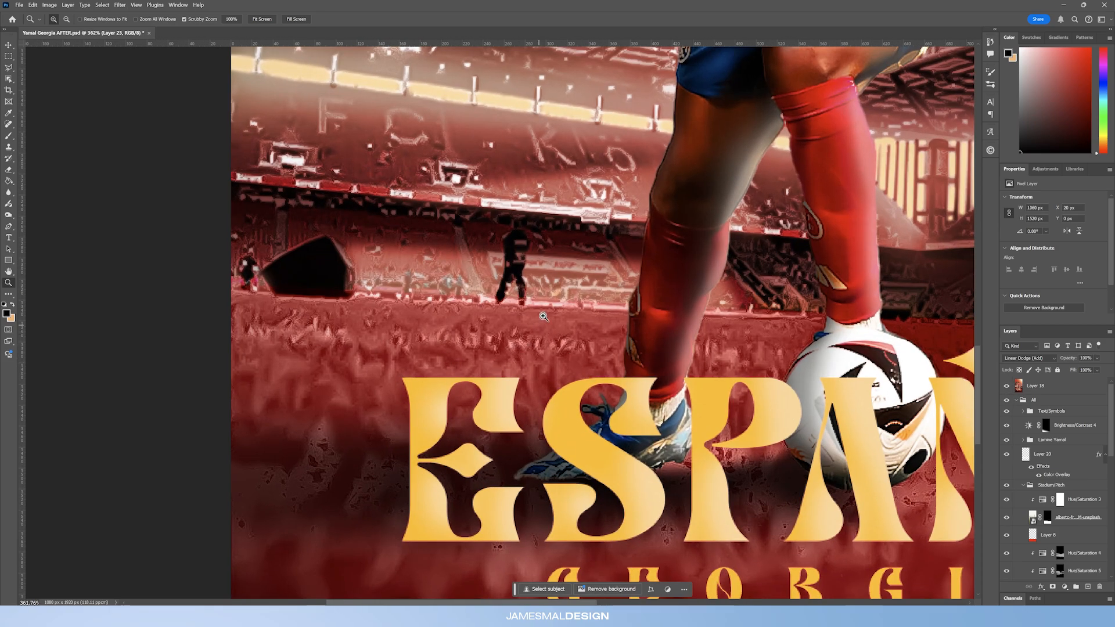
drag(529, 311, 517, 319)
drag(629, 338, 595, 346)
drag(671, 294, 620, 302)
mouse_move(588, 278)
mouse_down()
mouse_move(613, 279)
mouse_move(594, 296)
mouse_up()
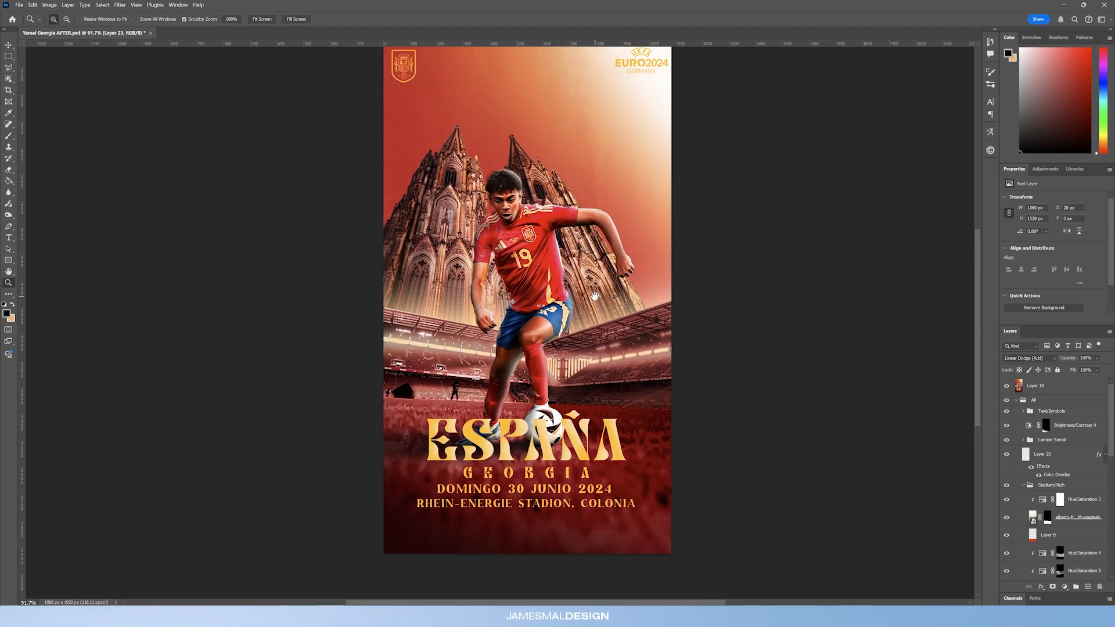
Step: Examine the redesign's pitch, player and shadow, and compare the full poster with the original by toggling Layer 18, leaving it hidden
click(1006, 386)
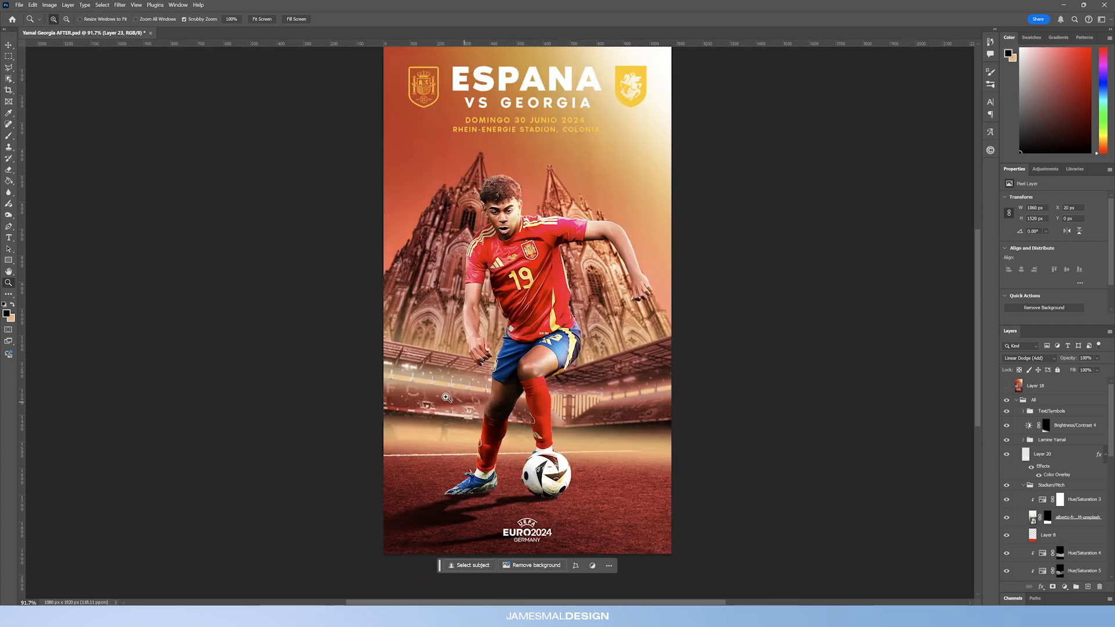
drag(499, 525, 551, 545)
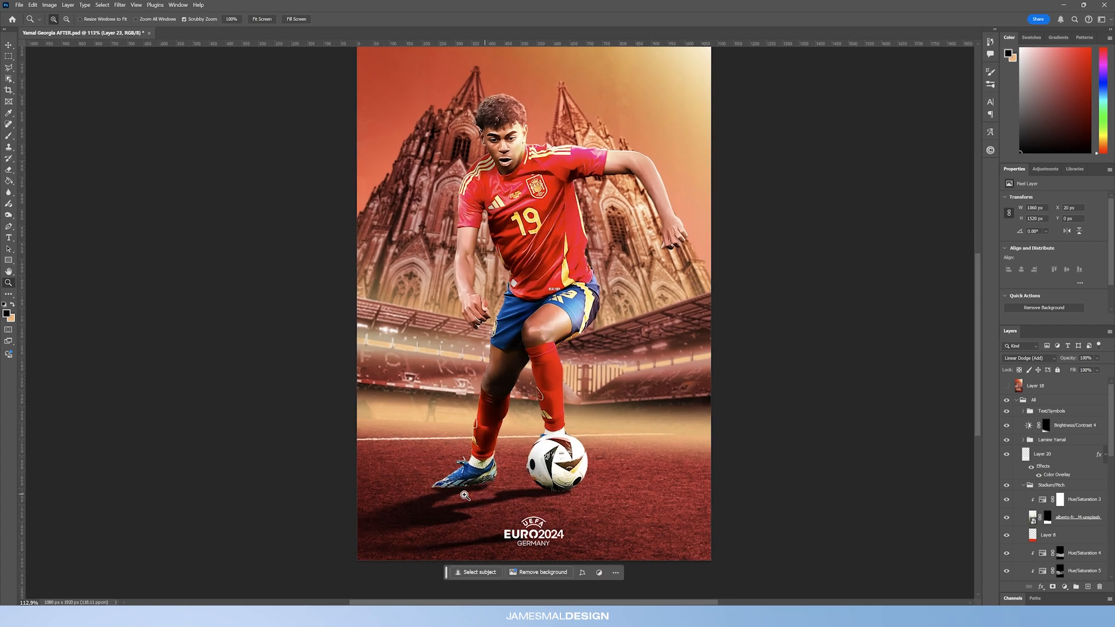
drag(555, 476, 523, 450)
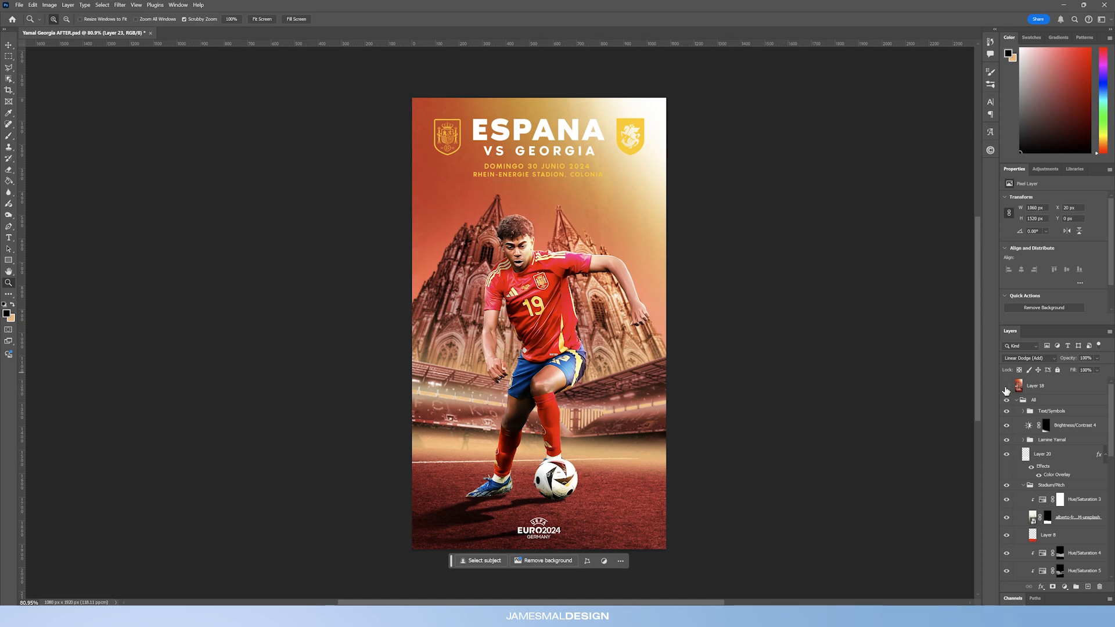
click(1007, 387)
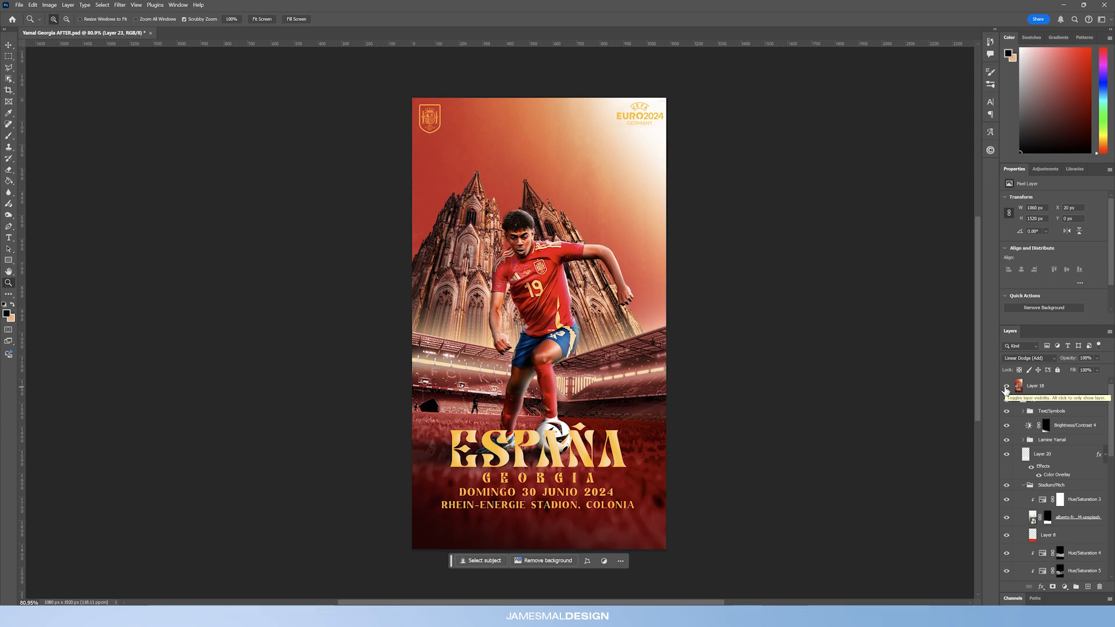
click(1007, 387)
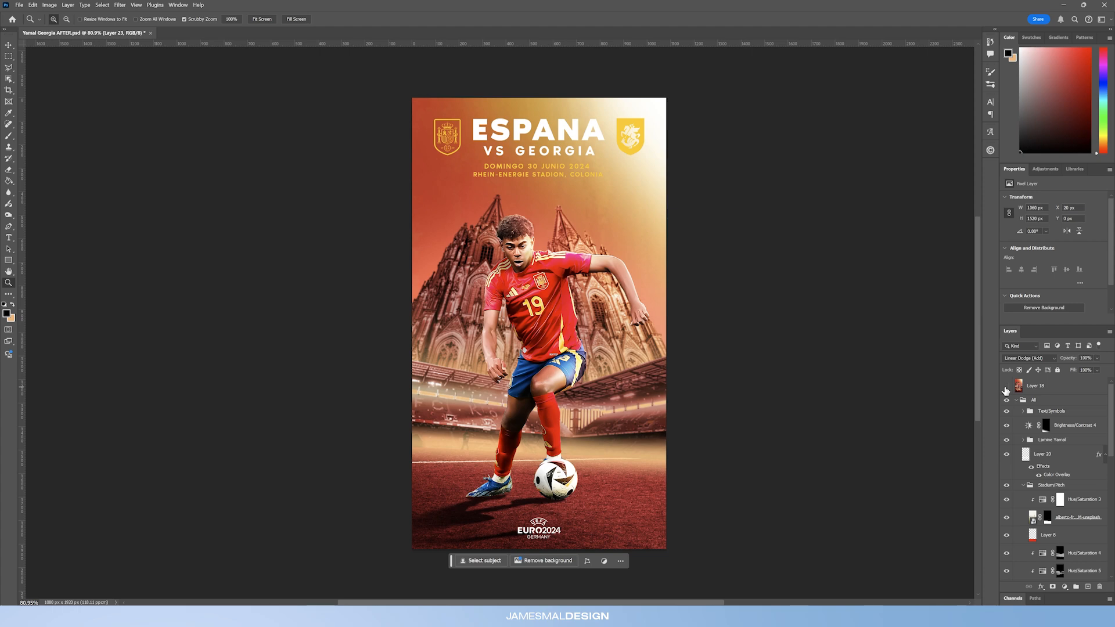
click(1006, 388)
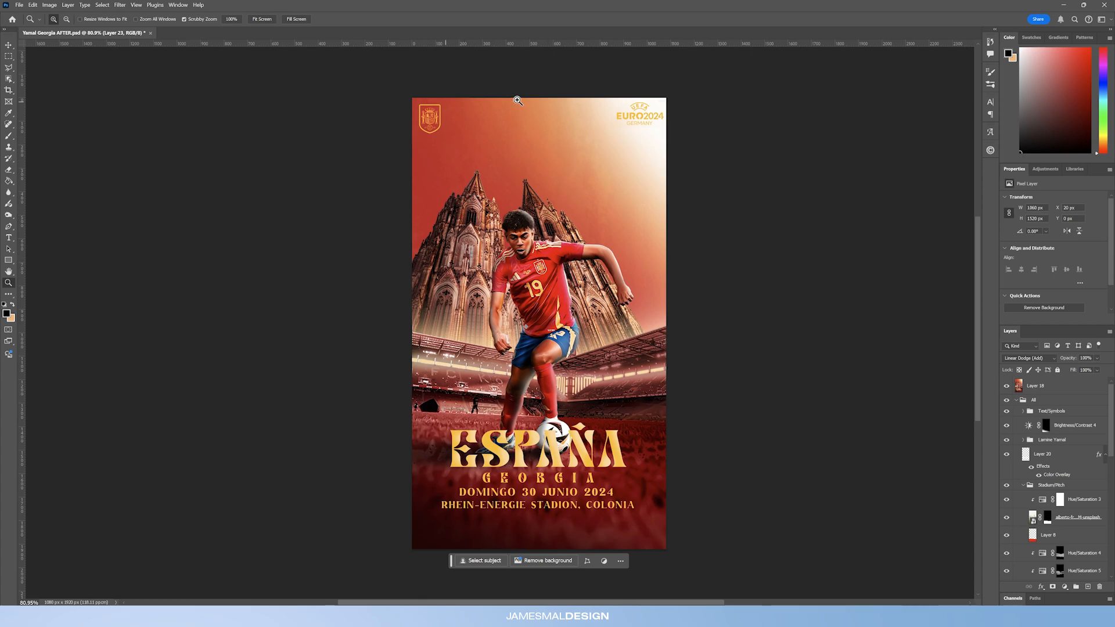
click(1005, 387)
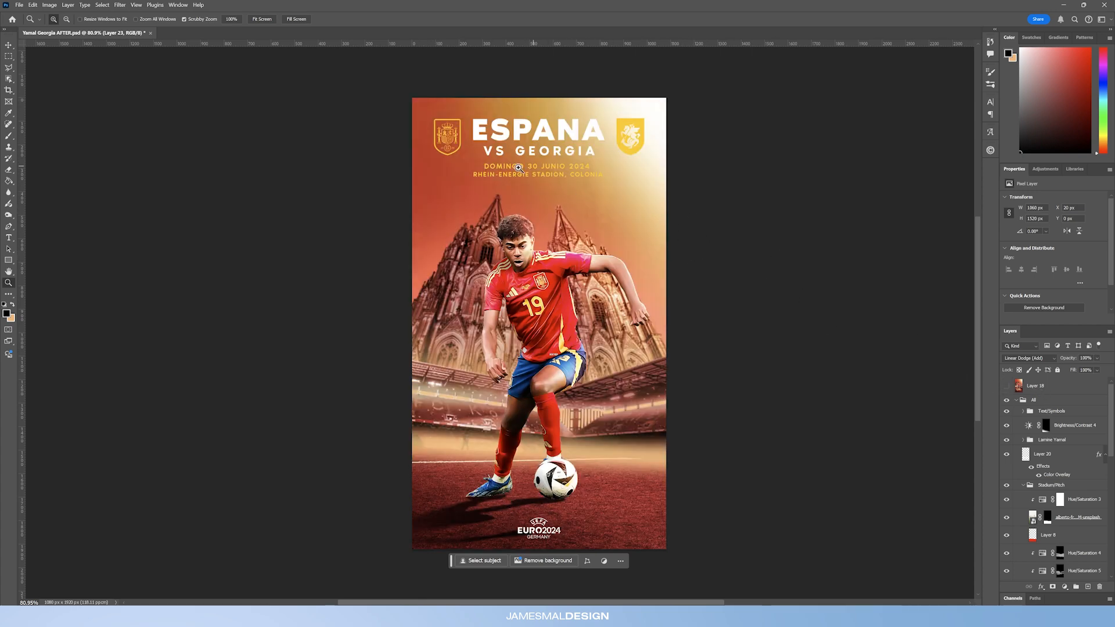